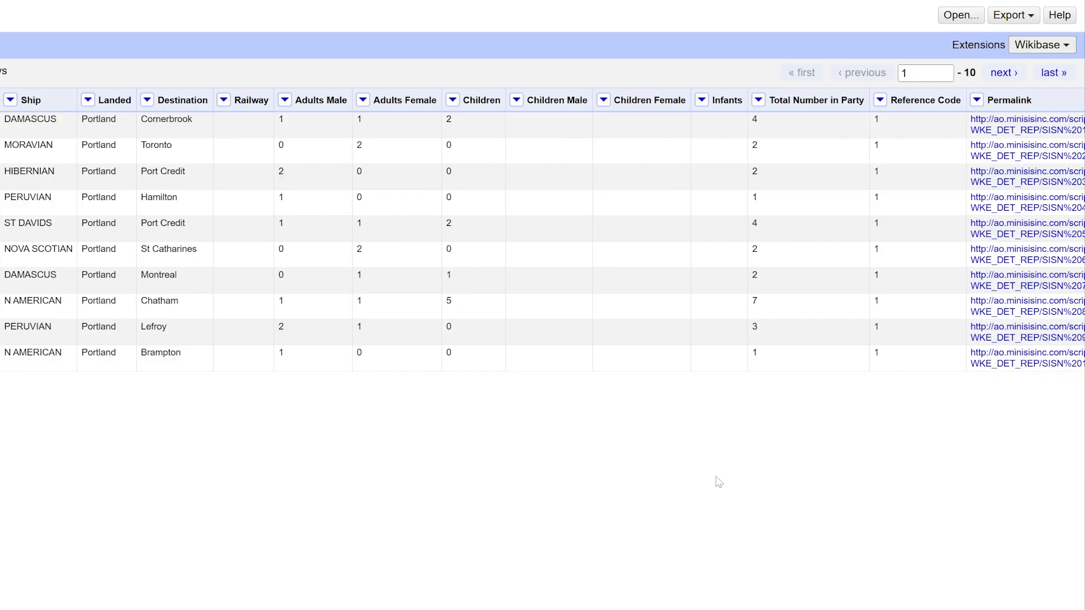
Collapse the Reference Code column so its values are hidden from view
click(880, 100)
mouse_move(922, 244)
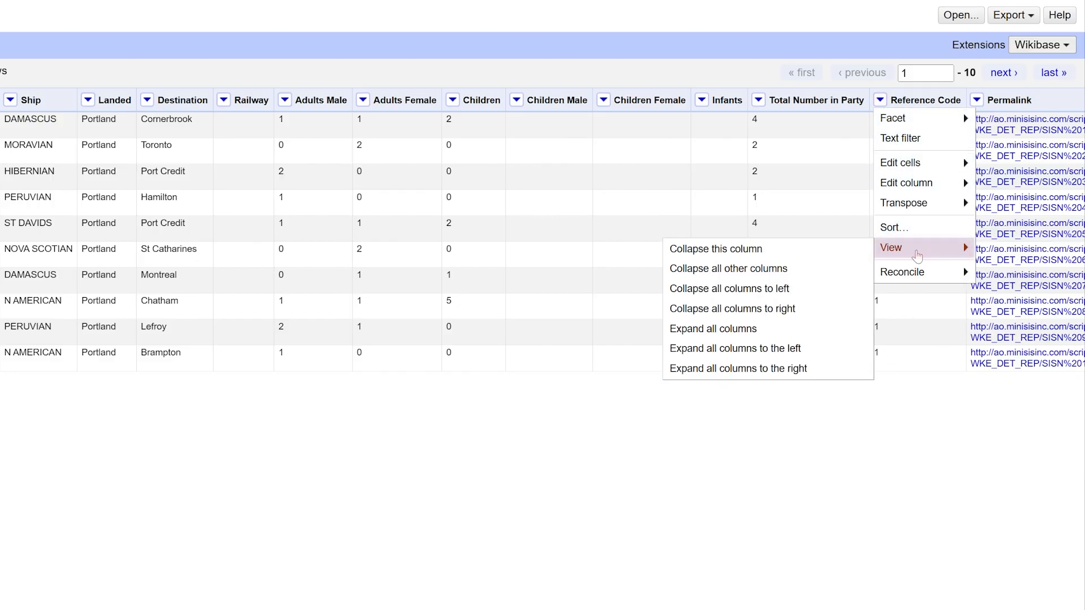
click(804, 255)
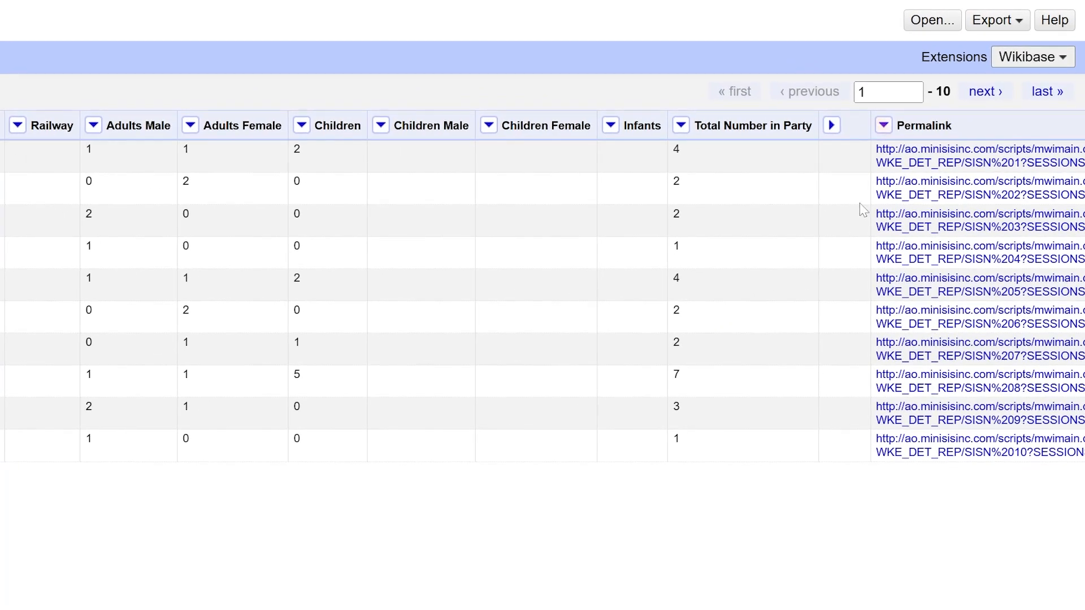
Remove the Permalink column from the dataset
click(884, 126)
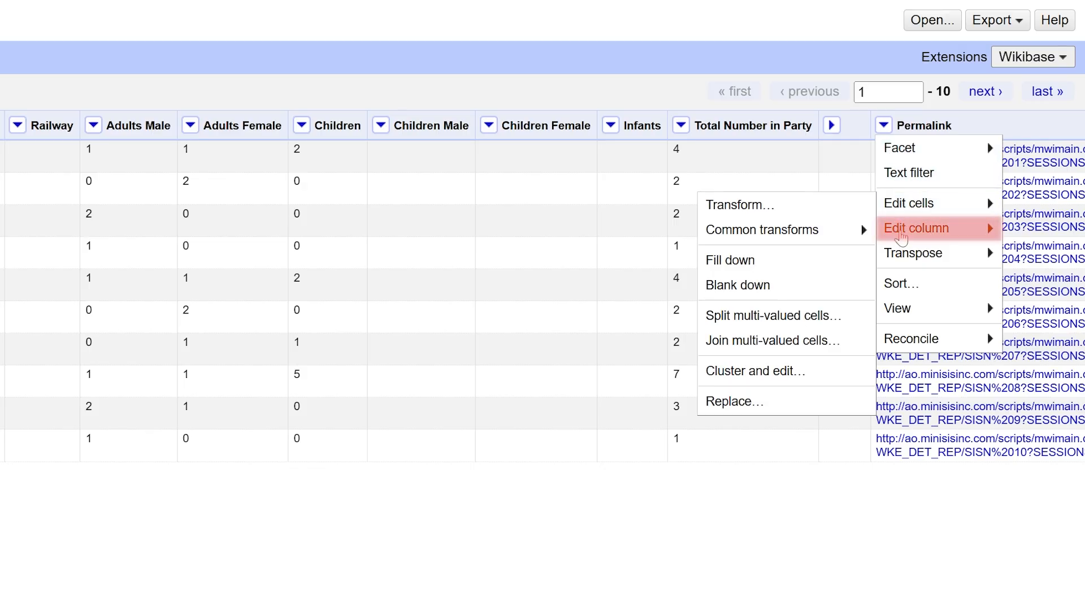
mouse_move(902, 237)
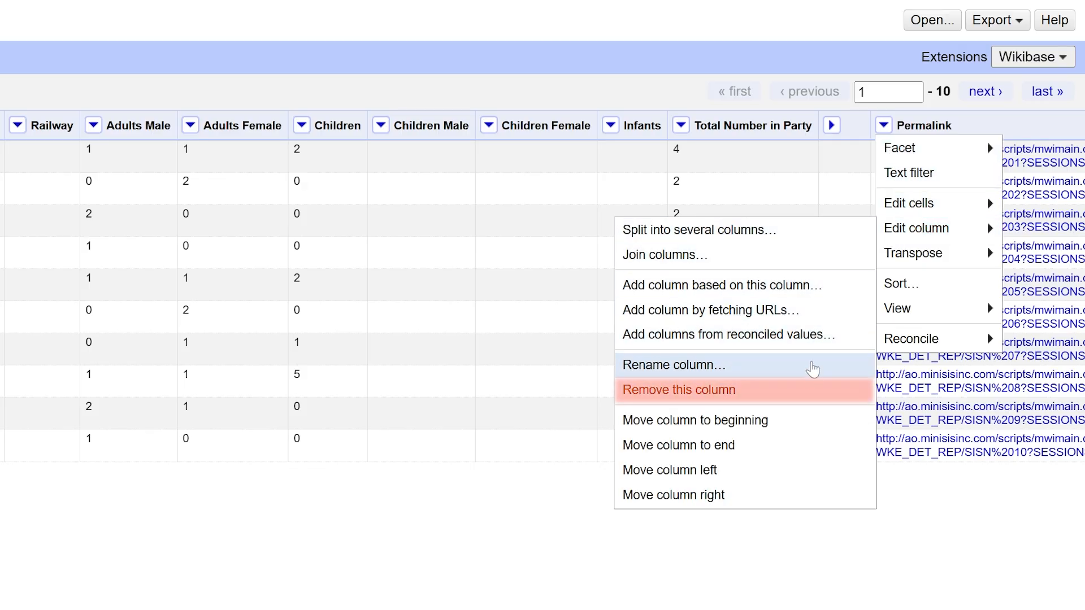
click(810, 394)
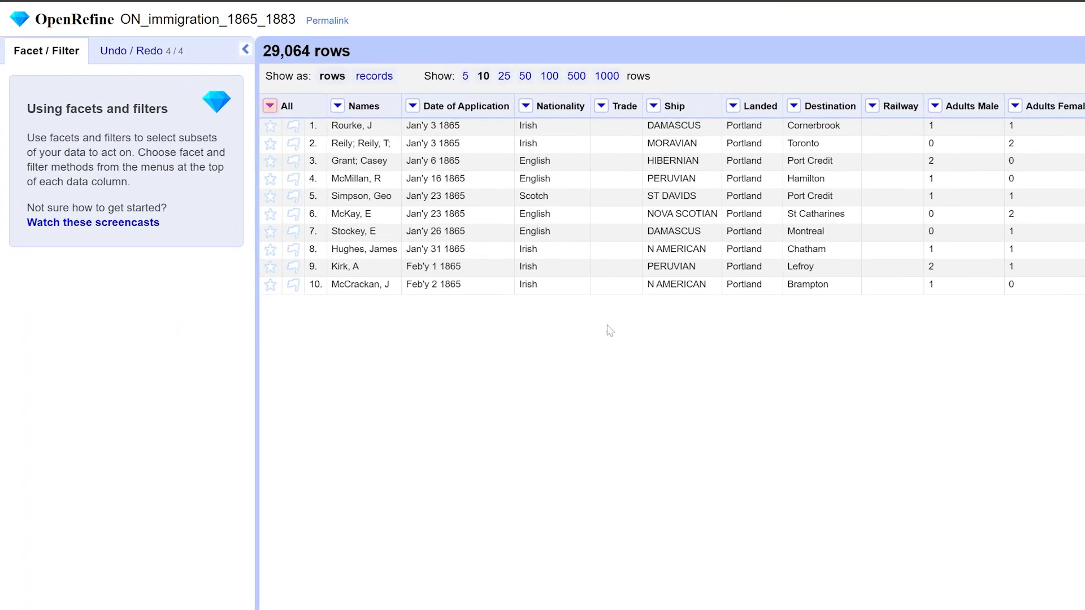
Review the column list in the Re-order / Remove columns dialog and accept it
click(270, 107)
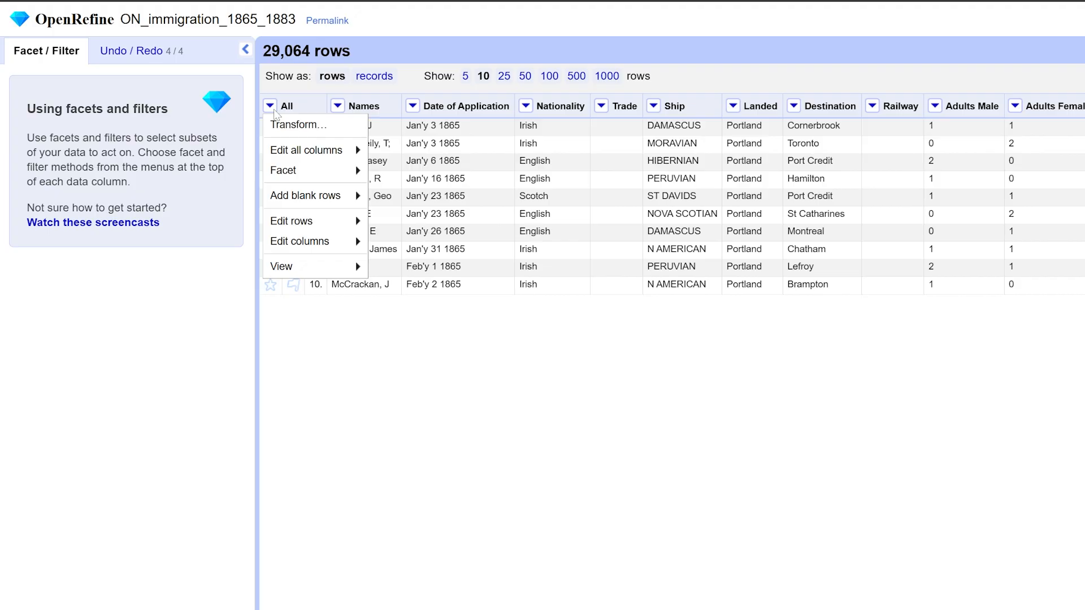
mouse_move(339, 240)
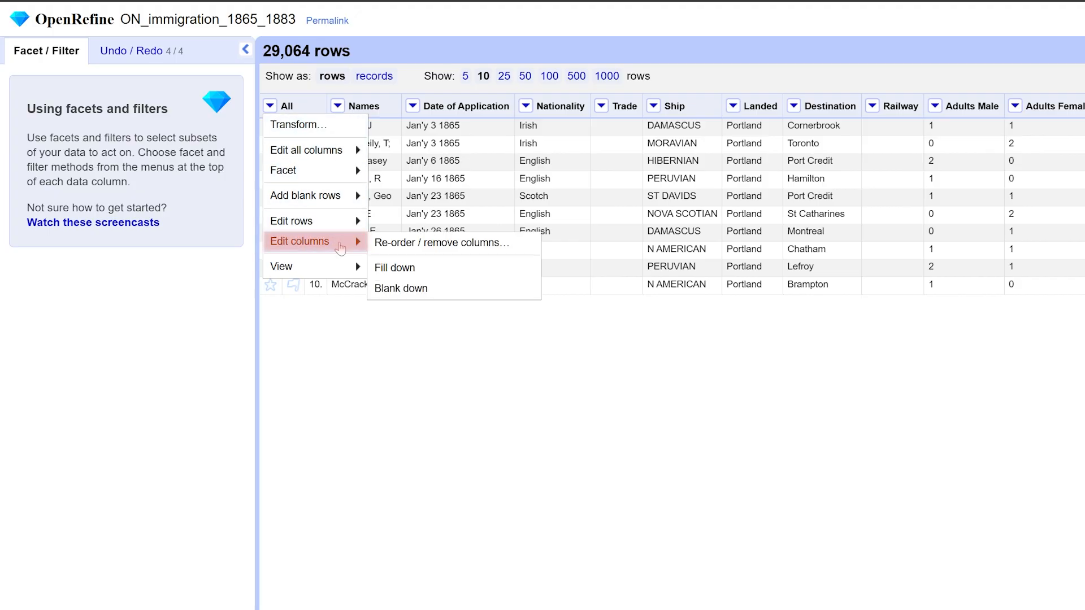
click(417, 249)
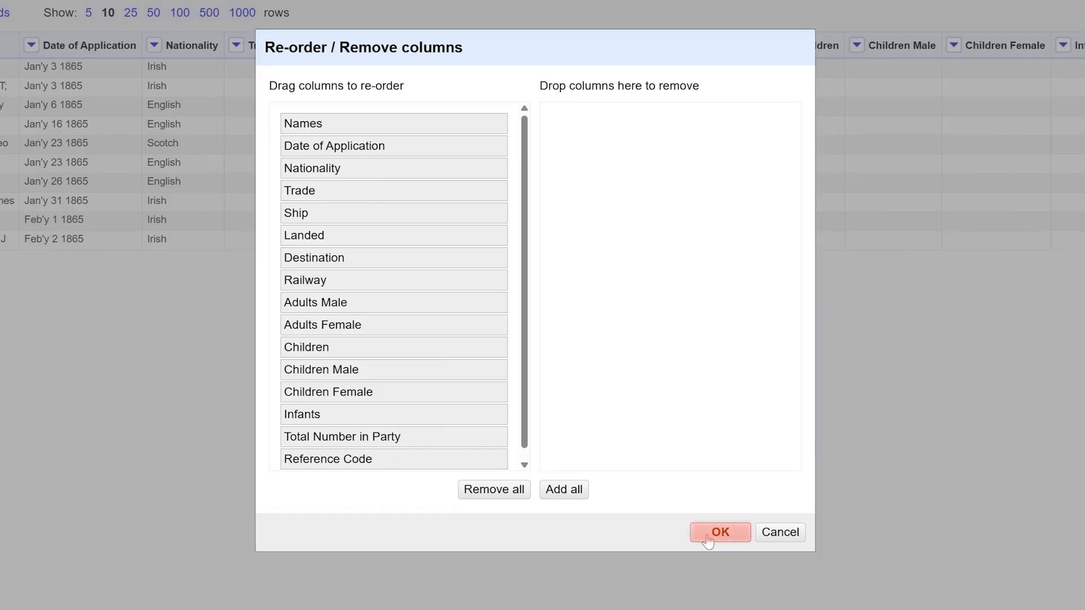
click(708, 542)
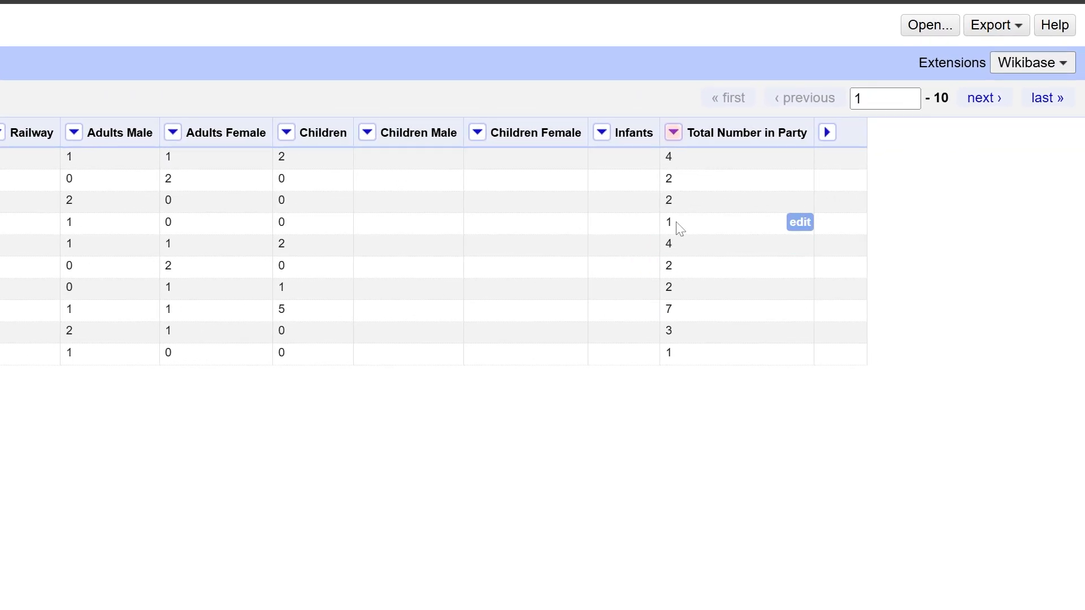
Move the Total Number in Party column to the beginning of the table
click(674, 132)
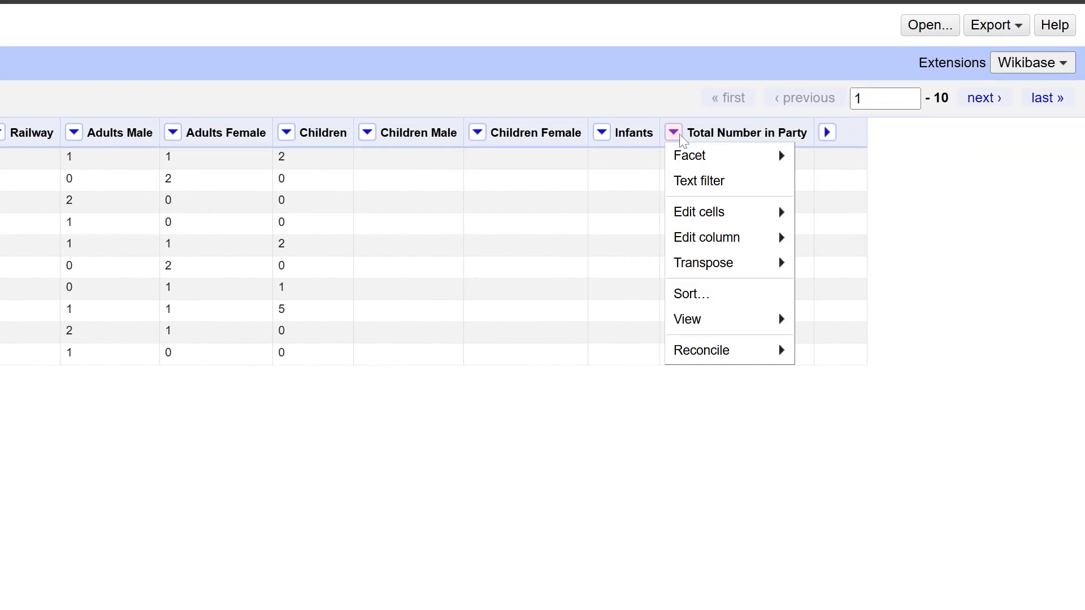
mouse_move(747, 244)
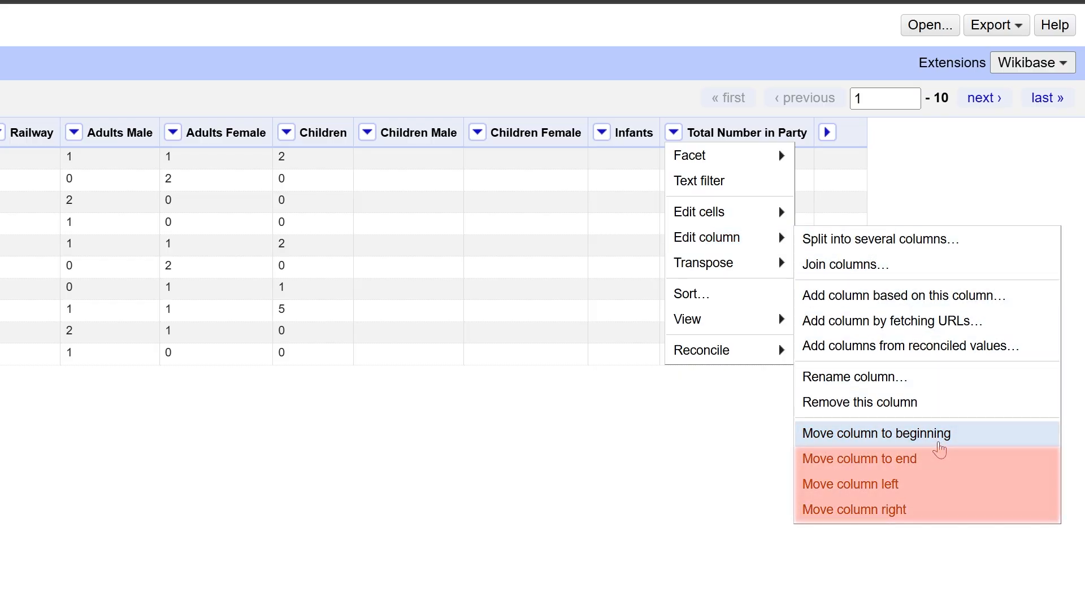
click(940, 449)
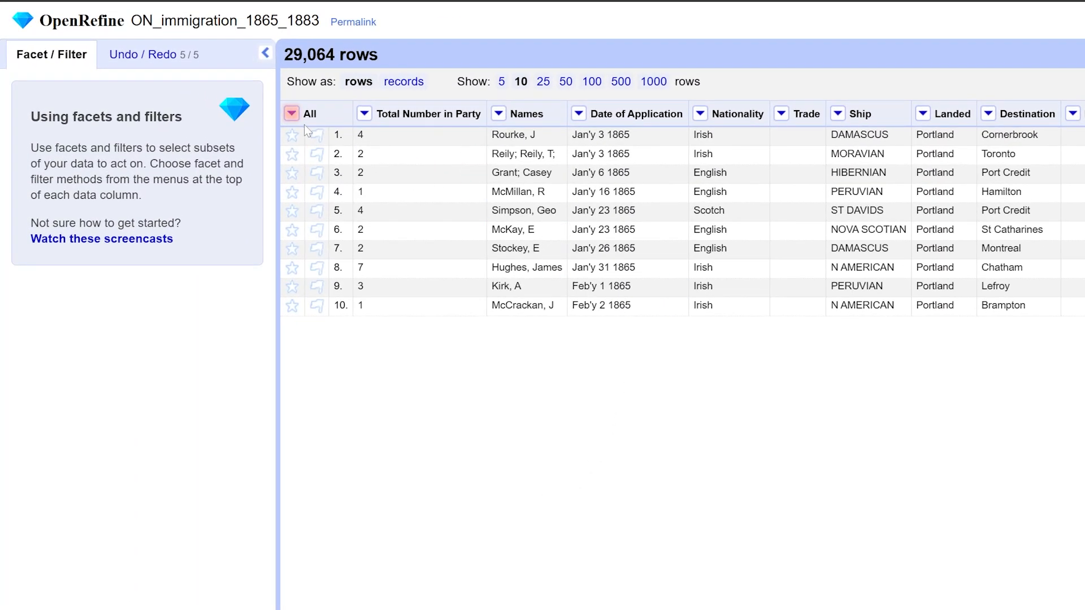
Re-order the columns so that Total Number in Party sits between Infants and Reference Code
click(293, 114)
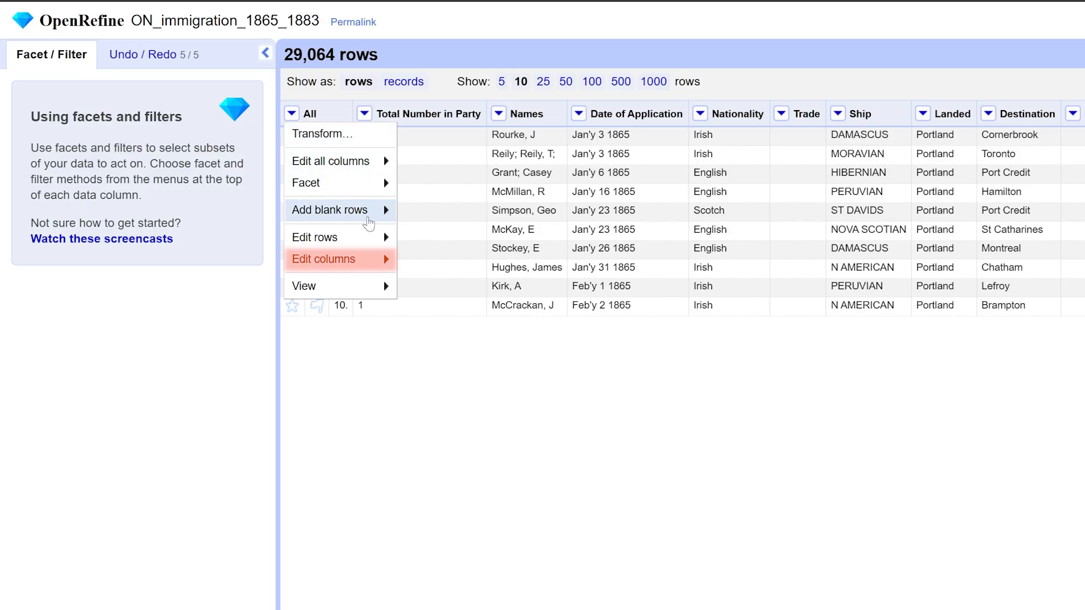
mouse_move(373, 260)
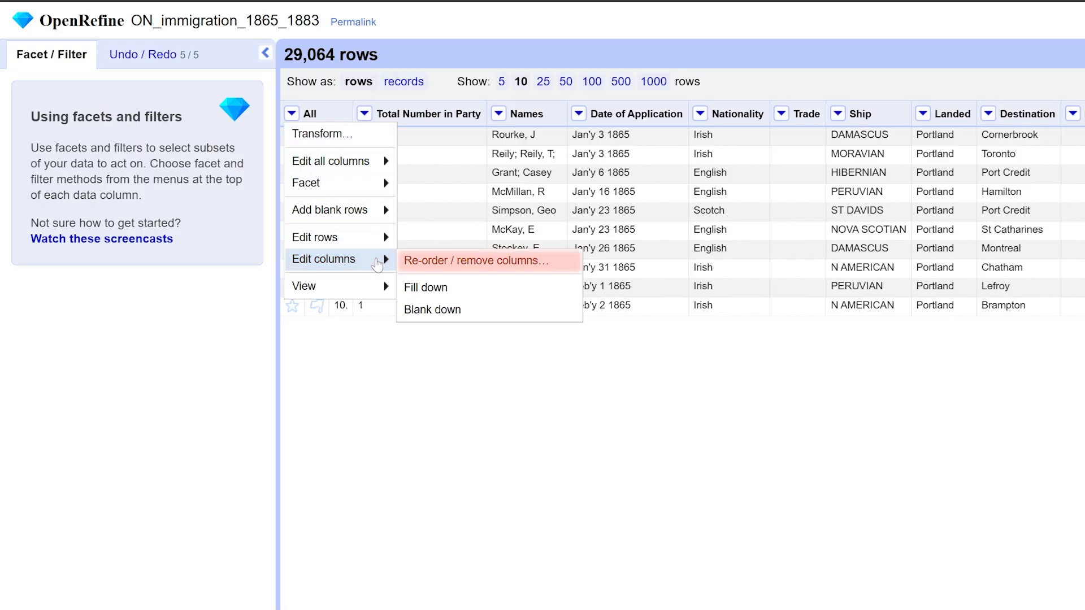
click(458, 265)
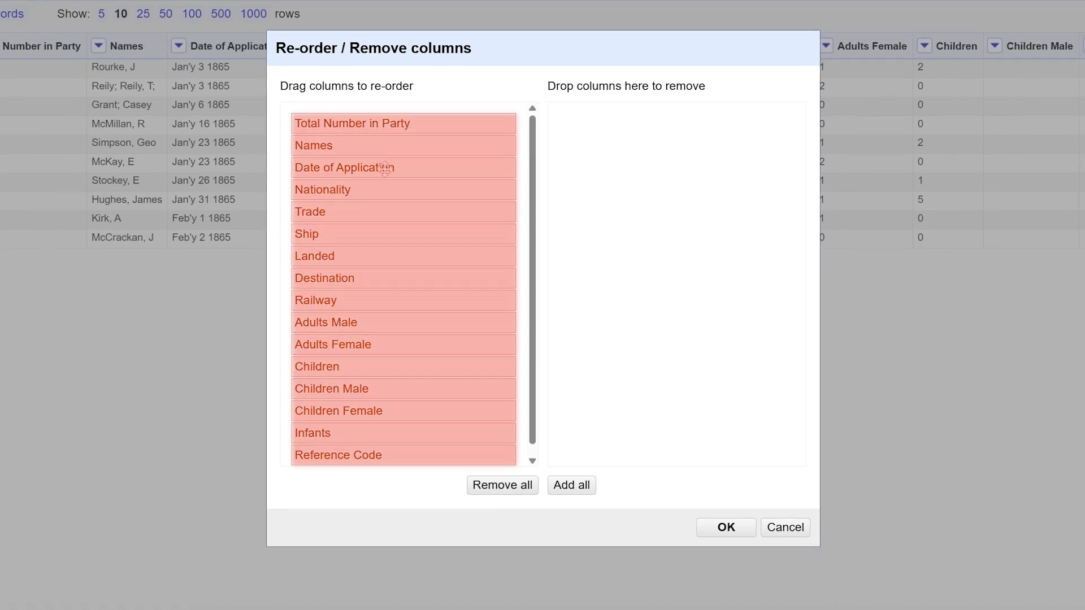
drag(417, 121, 417, 430)
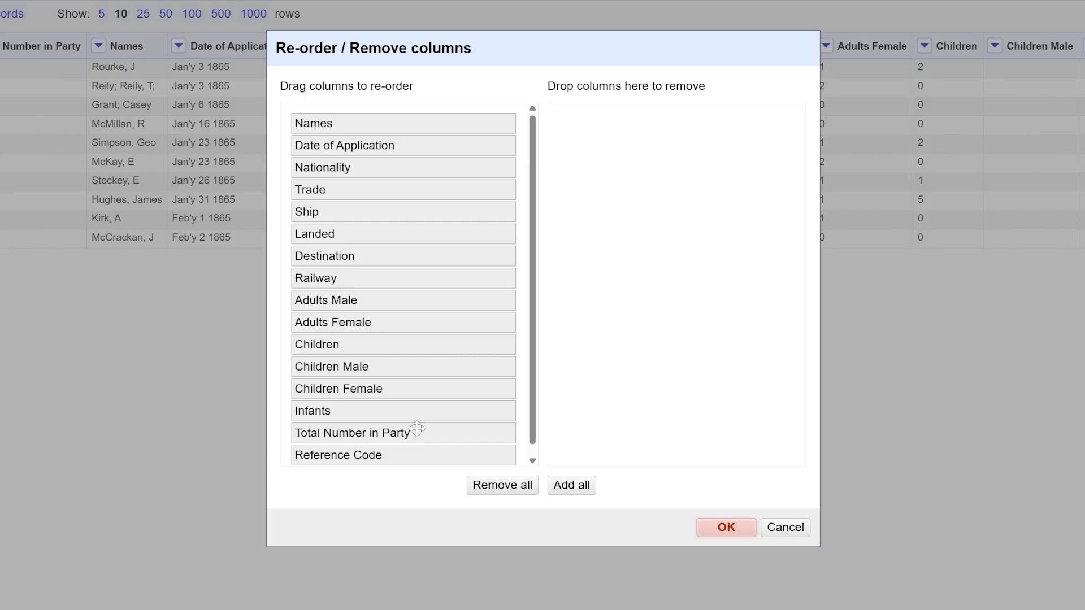
click(714, 533)
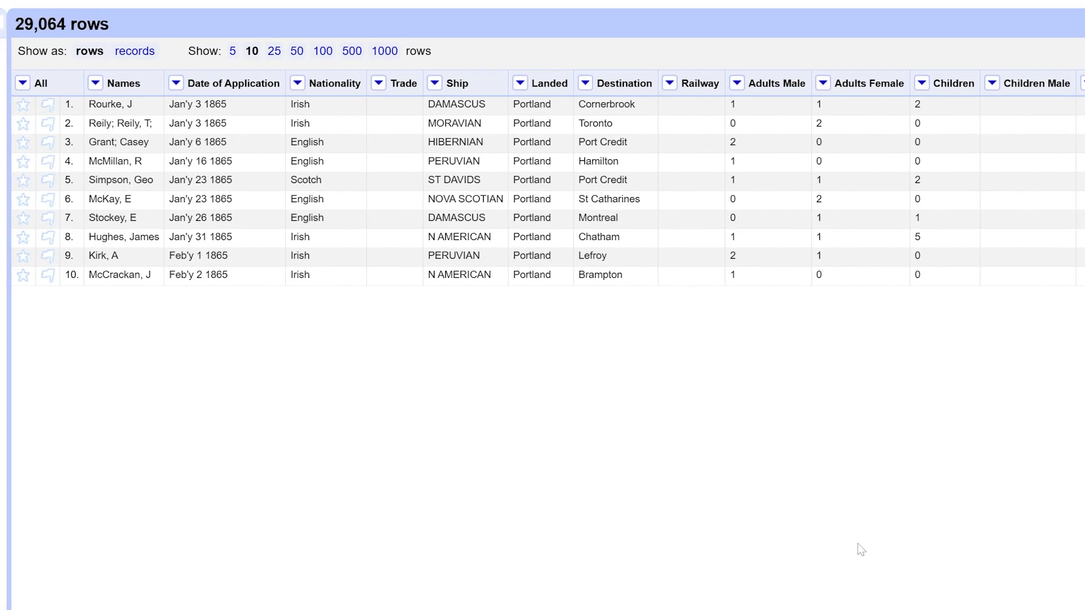
Facet the Ship column by blank (null or empty string) and filter to the rows where it is true
click(435, 86)
mouse_move(472, 113)
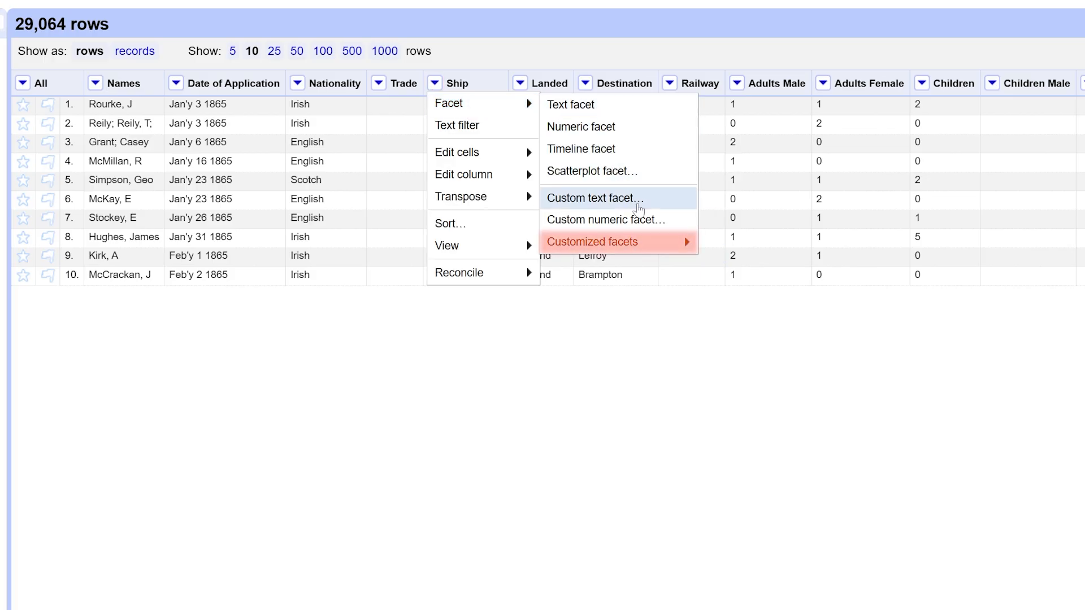
mouse_move(650, 242)
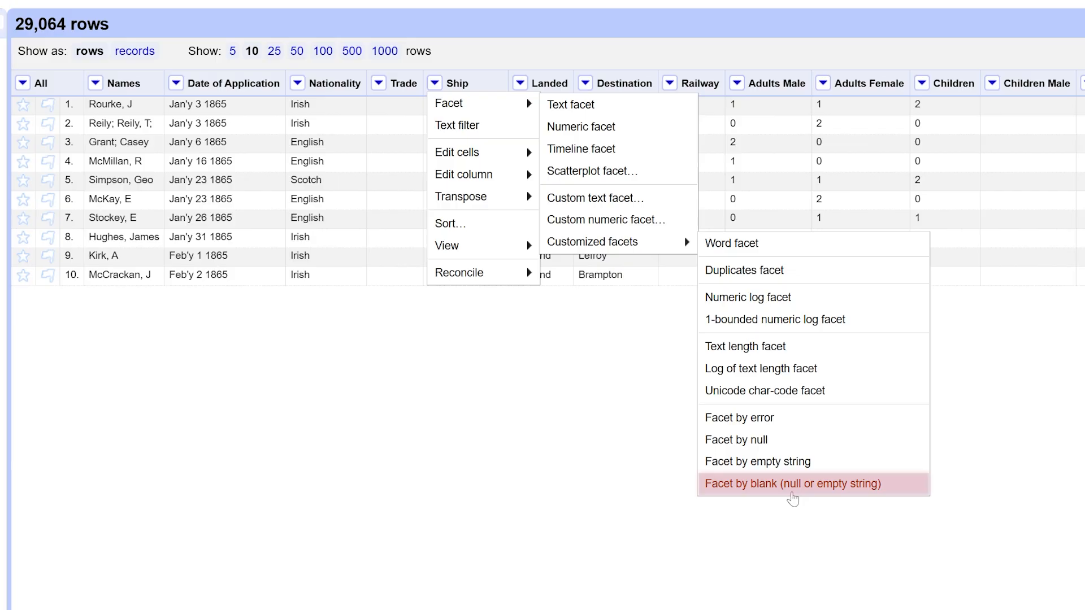
click(792, 485)
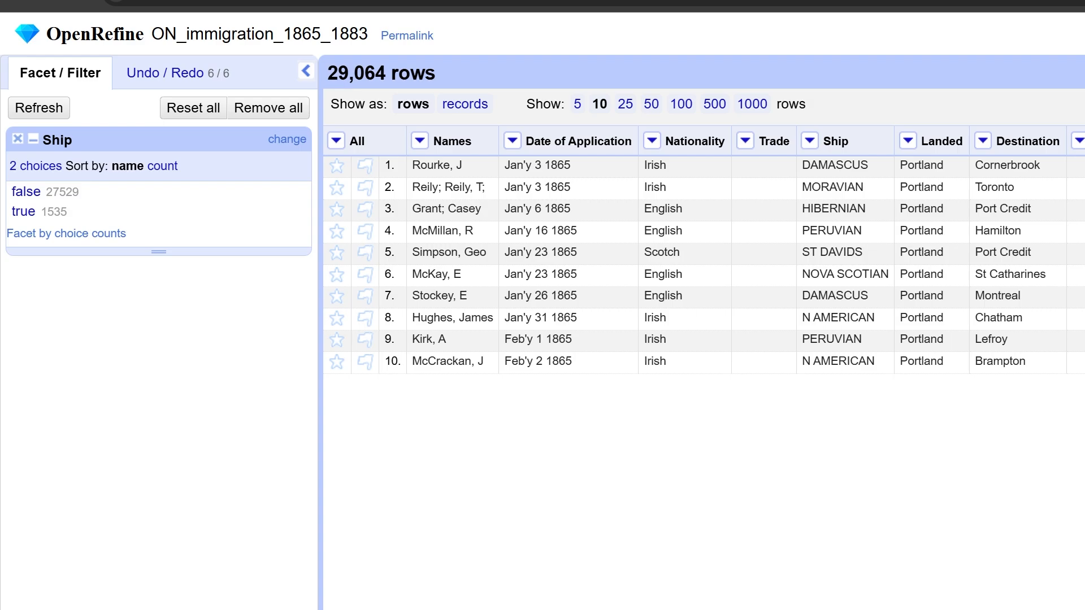
click(21, 215)
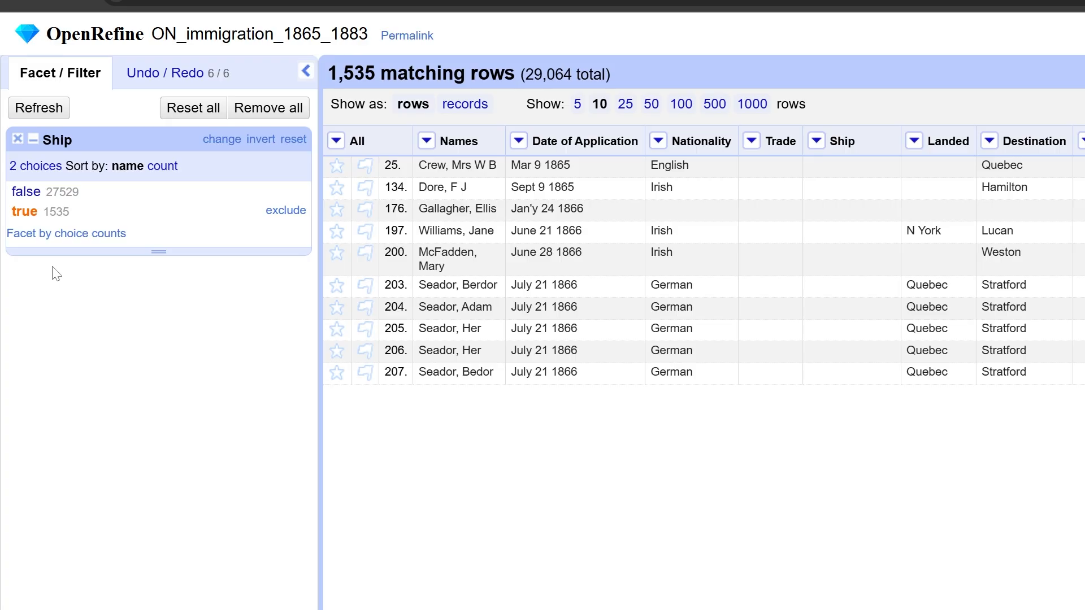
Remove all matching rows with a blank Ship value, and close the Ship facet after showing the non-blank rows
click(337, 141)
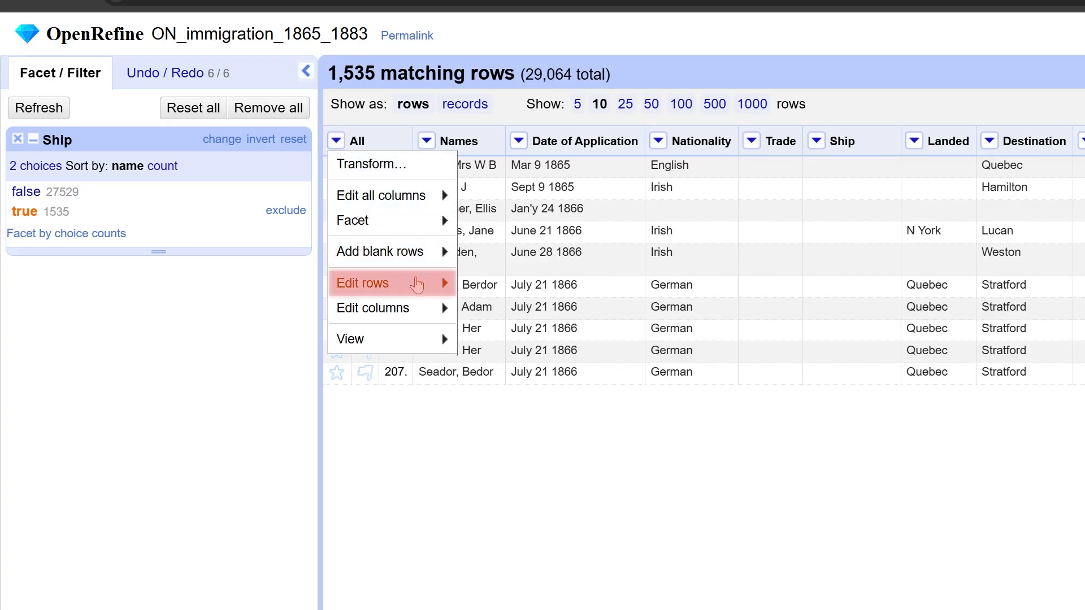
mouse_move(417, 286)
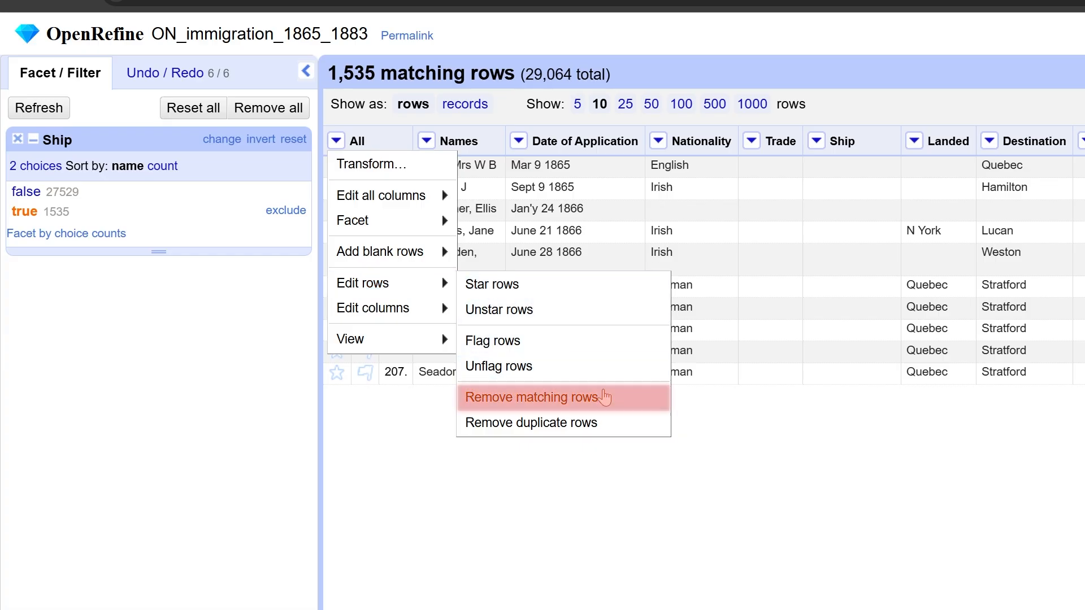
click(613, 399)
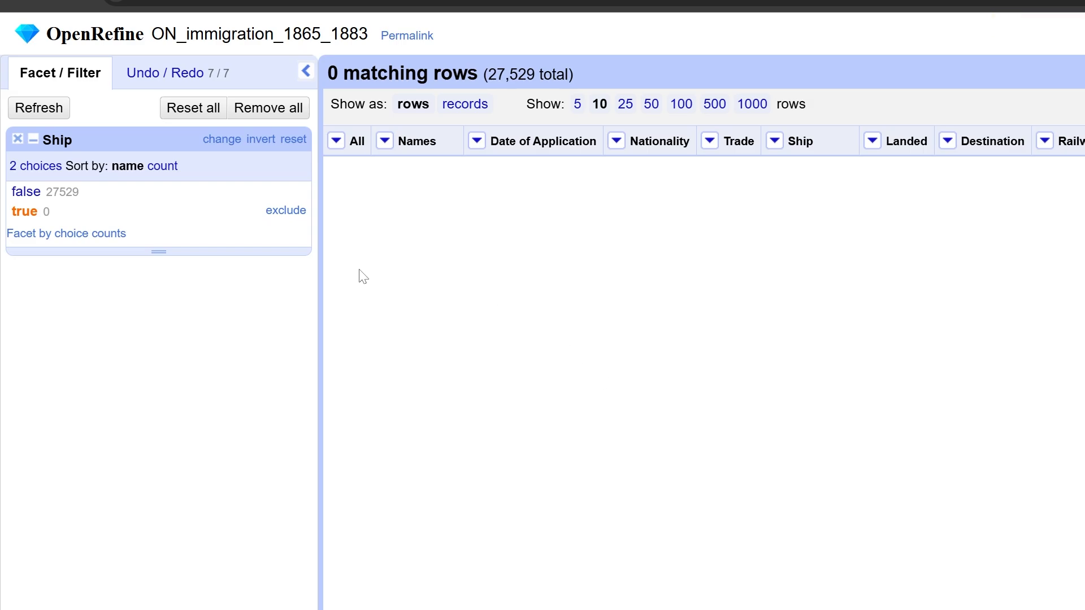
click(26, 192)
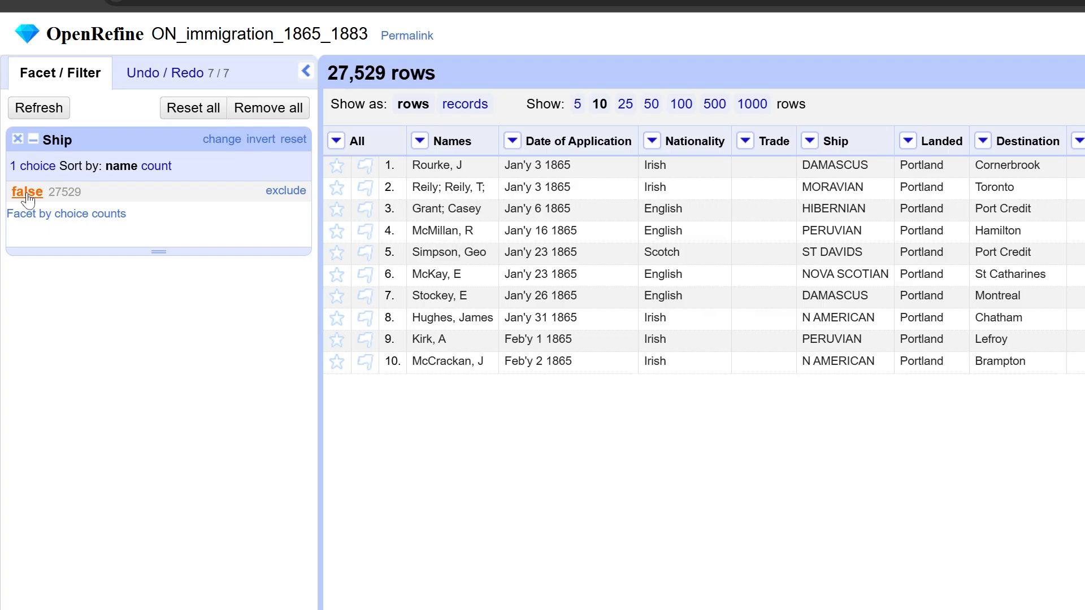
click(17, 139)
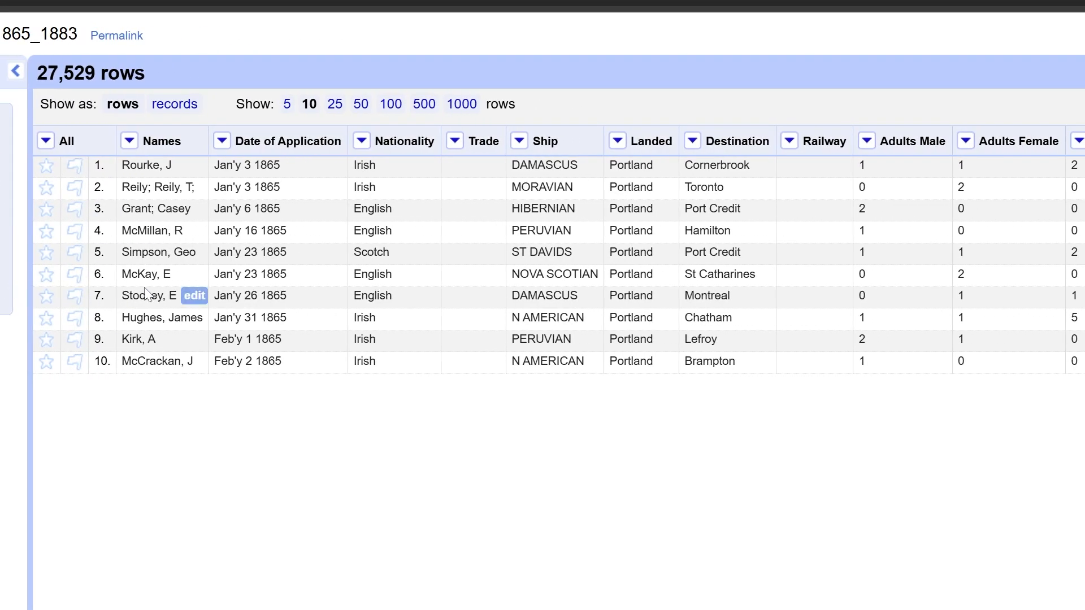
Facet the Trade column by blank (null or empty string) and filter to the rows where it is true
click(454, 142)
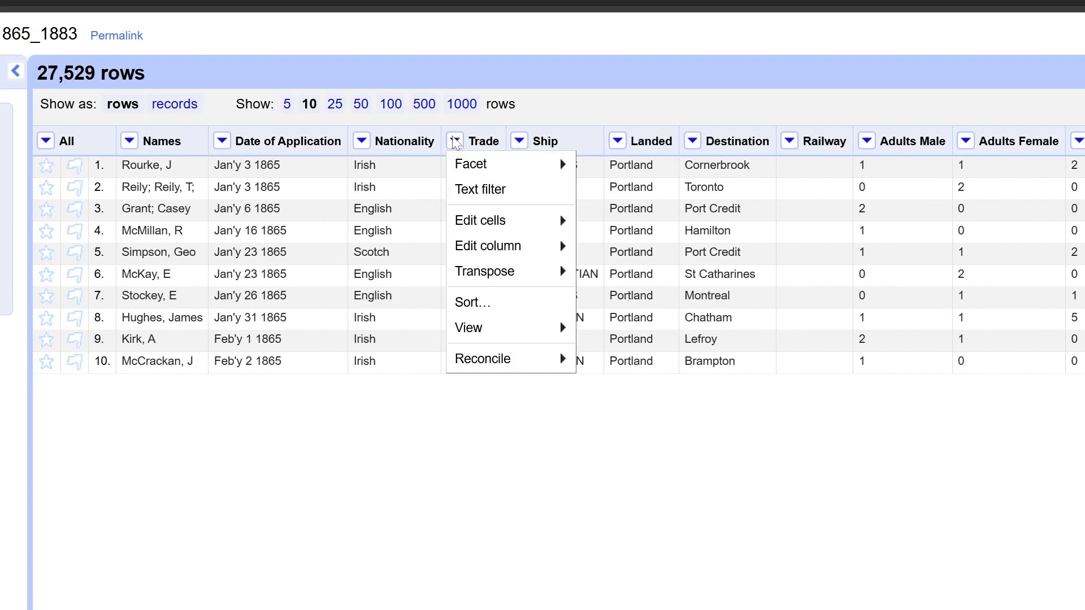
mouse_move(565, 167)
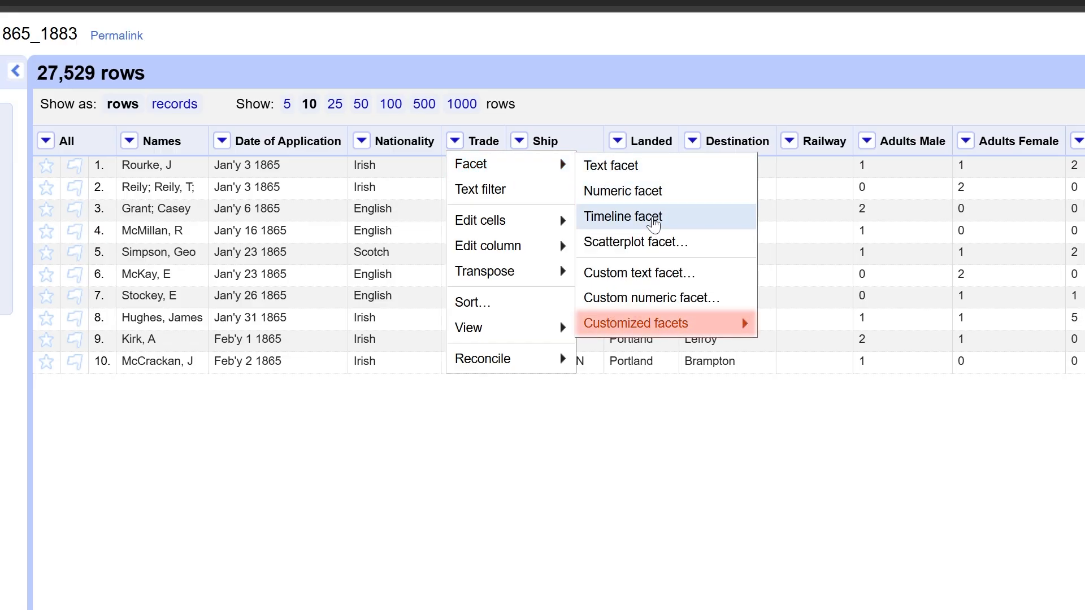
mouse_move(702, 328)
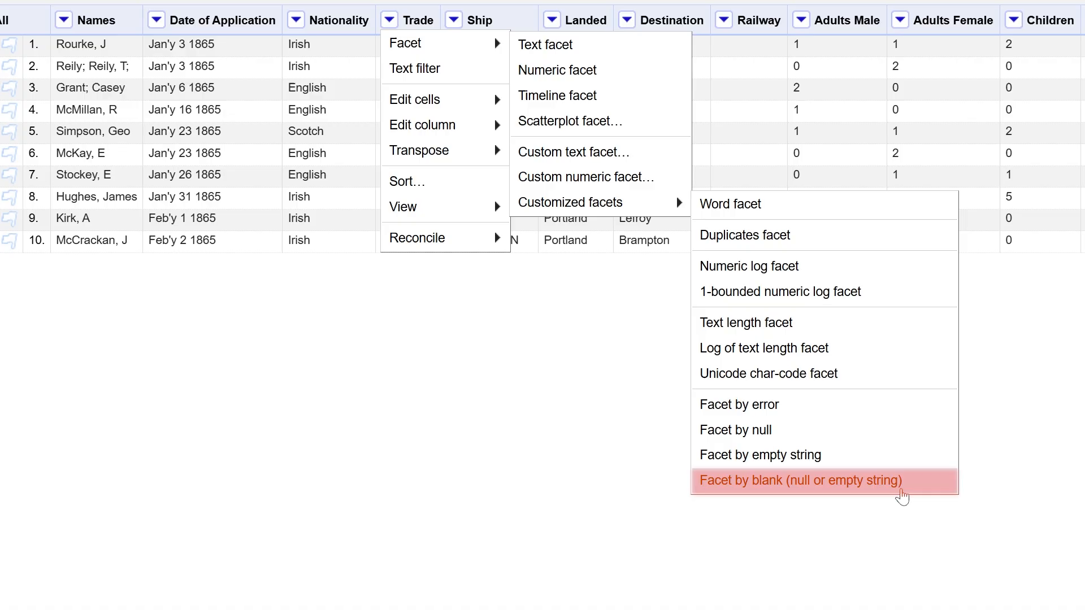
click(901, 491)
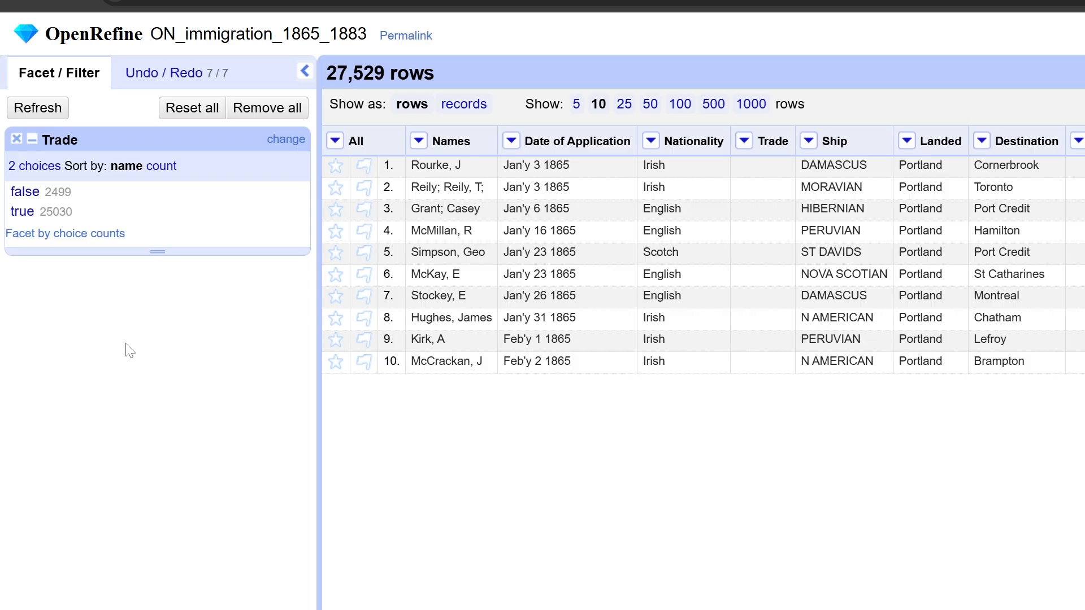
click(22, 212)
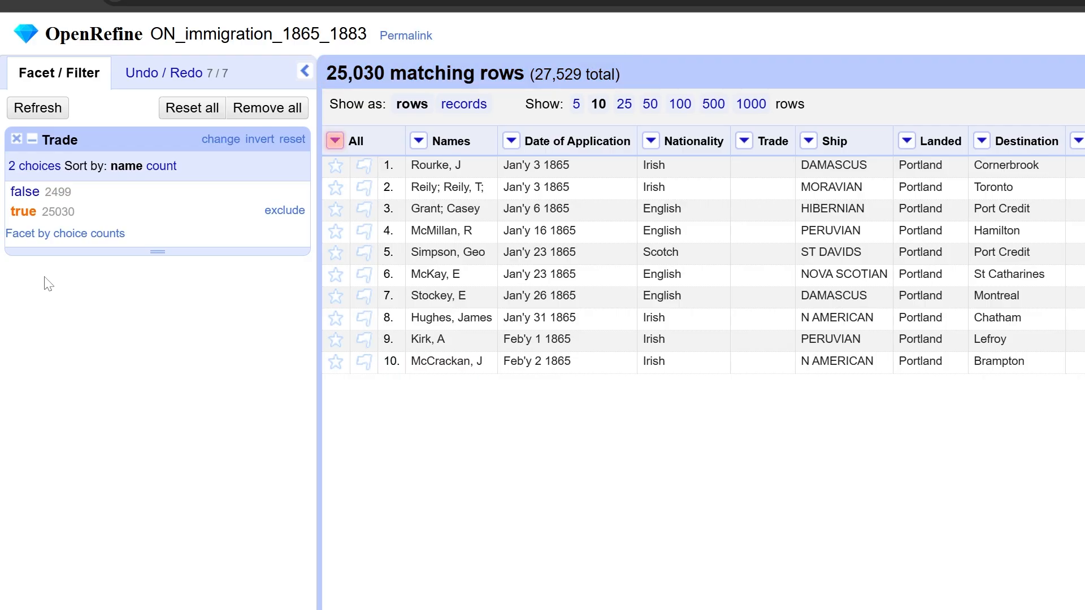
Remove all matching rows with a blank Trade value and close the Trade facet
click(338, 143)
mouse_move(421, 284)
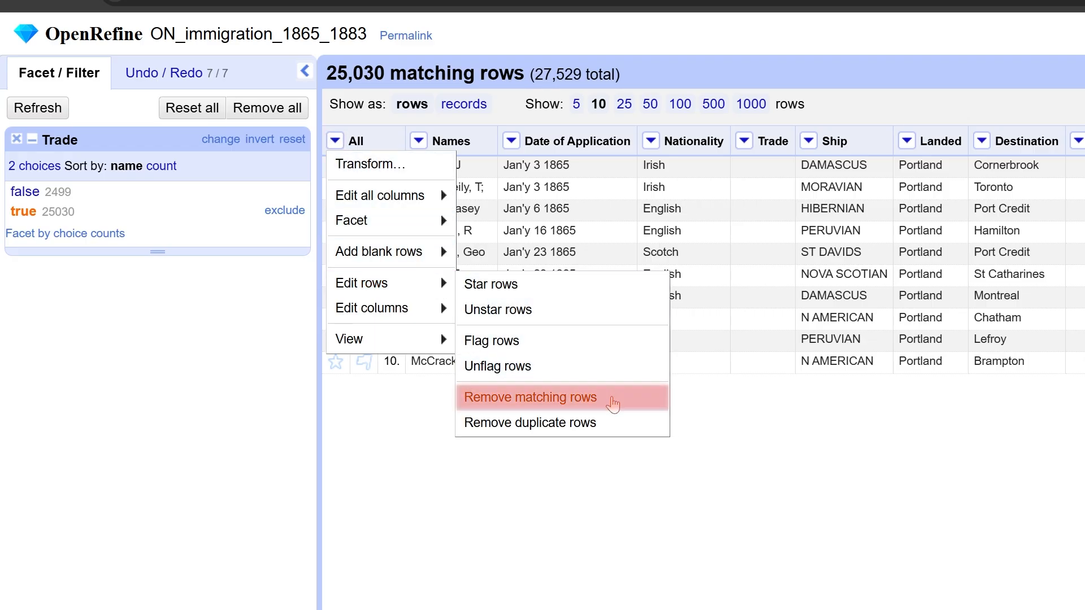
click(613, 405)
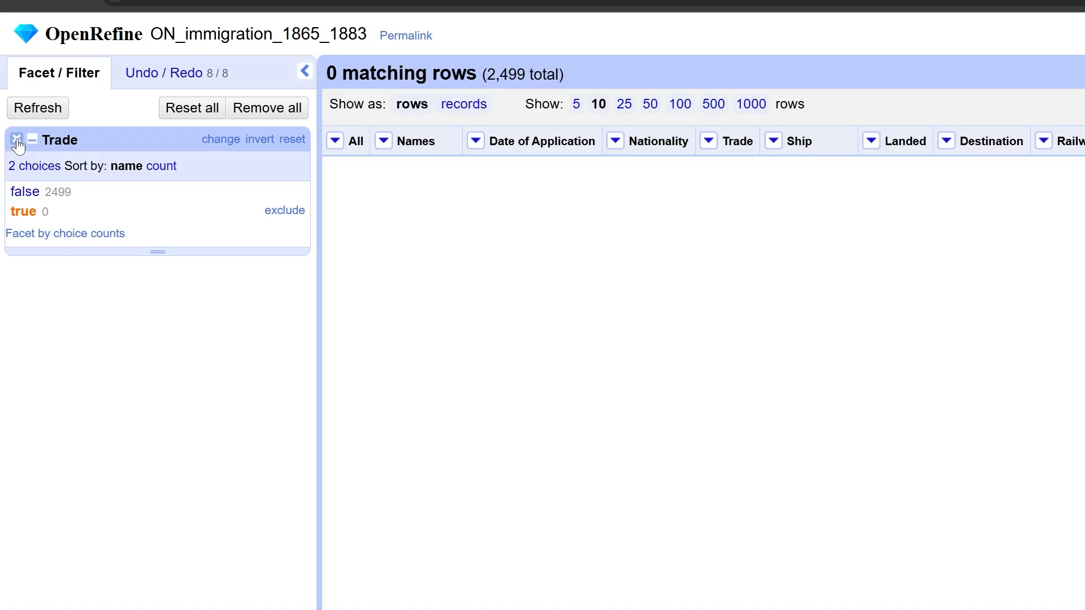
click(16, 139)
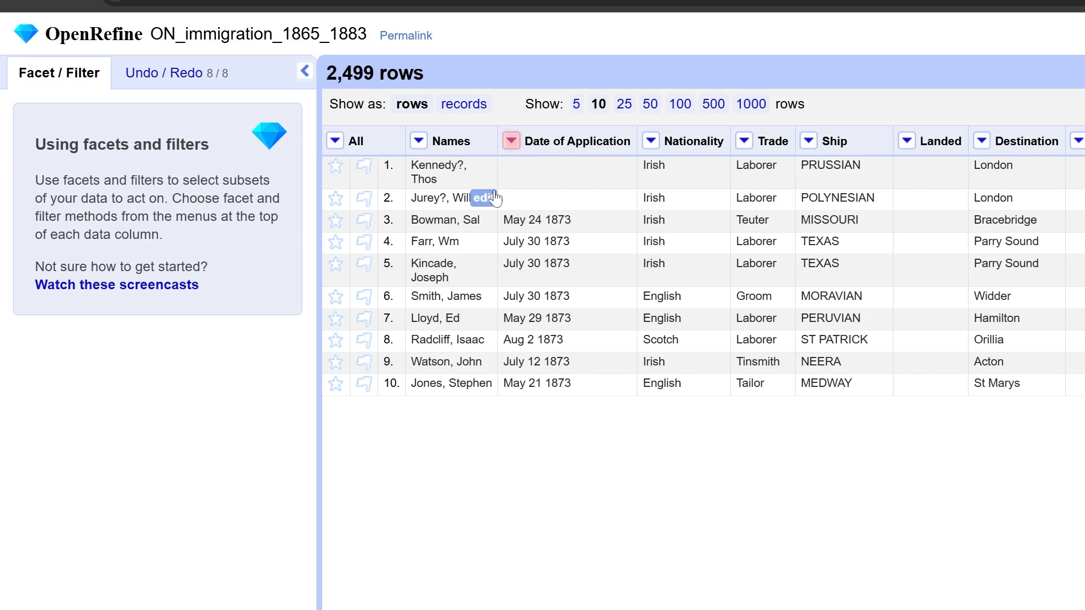
Add a column based on Date of Application, named "Date of Application Original", keeping the expression value
click(512, 142)
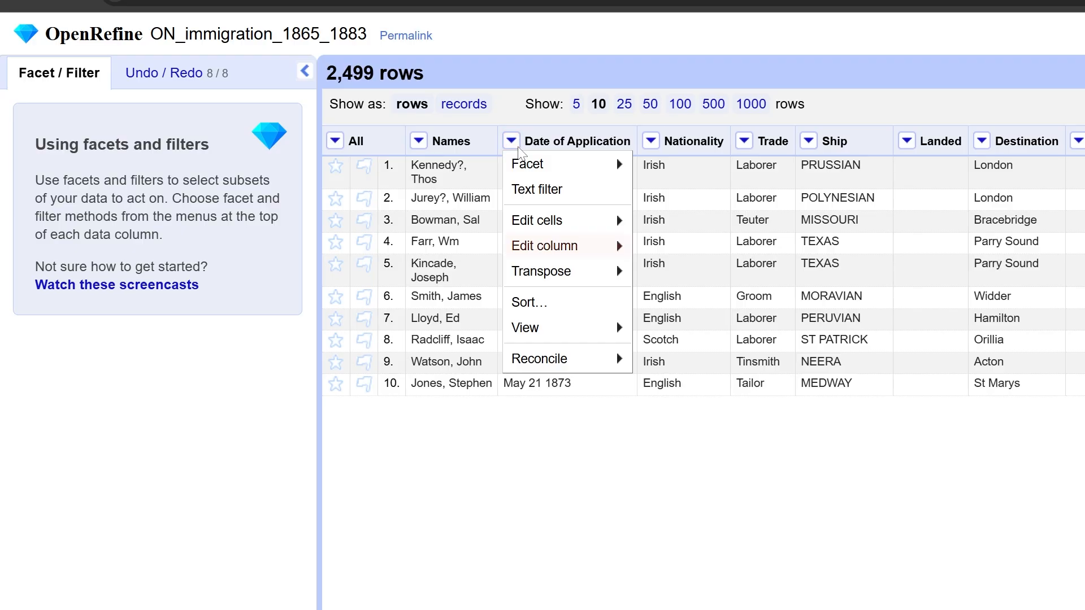
mouse_move(563, 244)
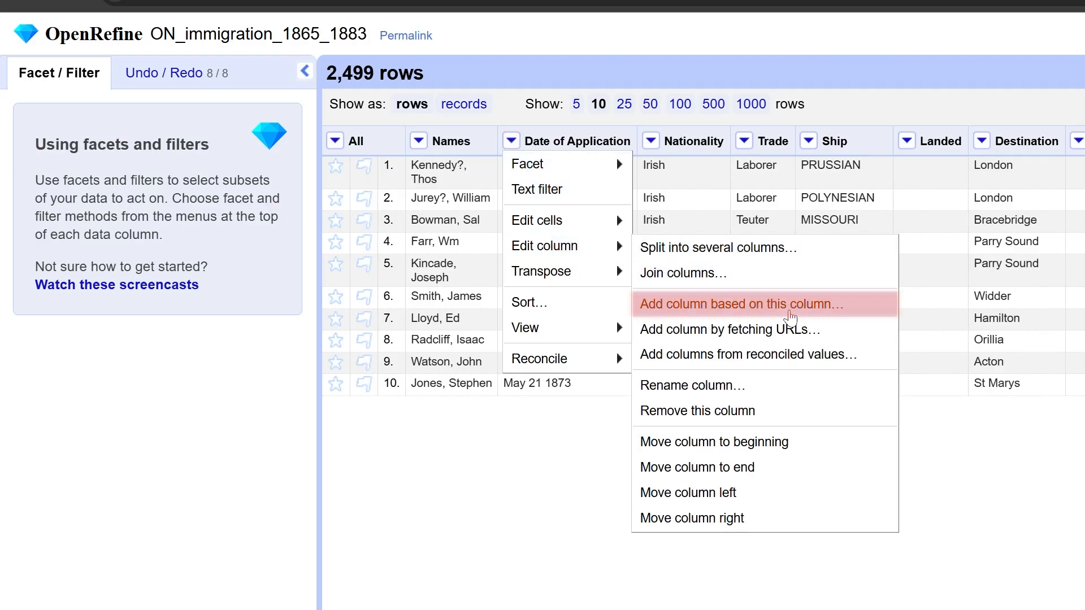
click(696, 306)
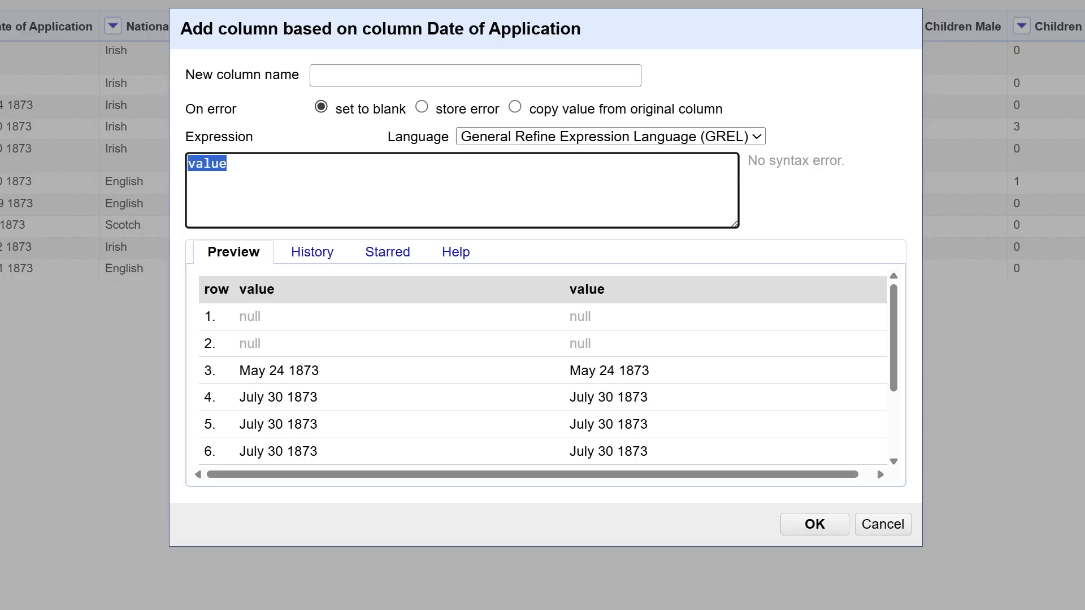
click(389, 76)
text(Date )
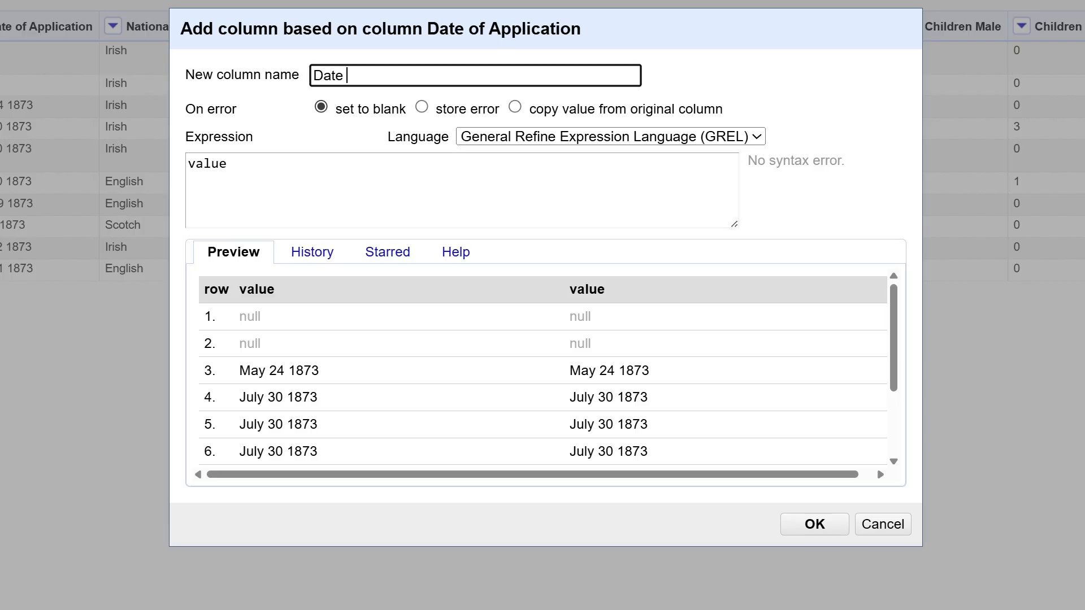
text(of Application Original)
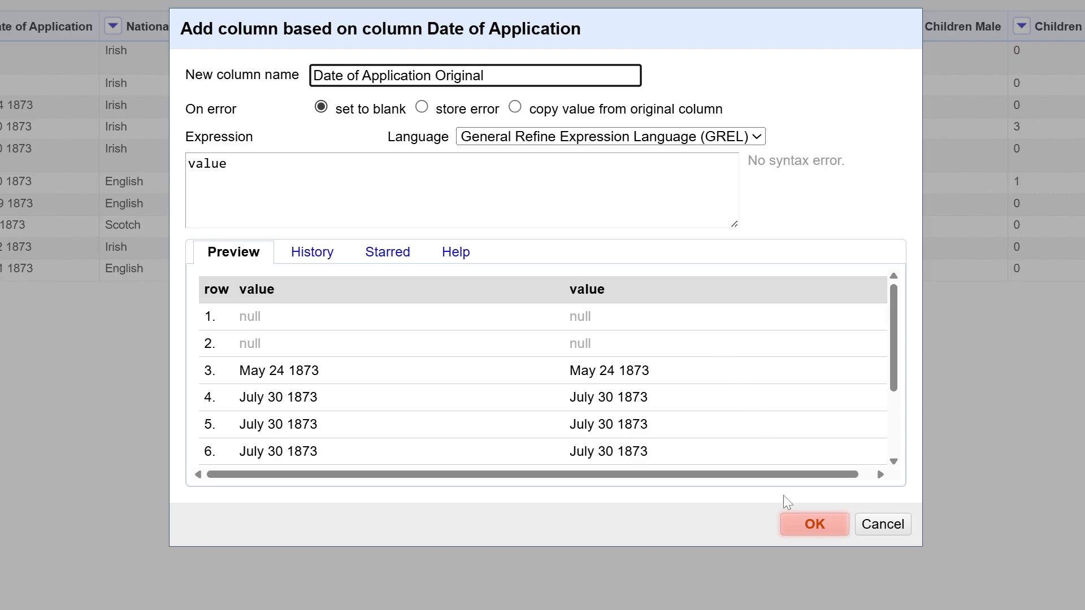
click(794, 535)
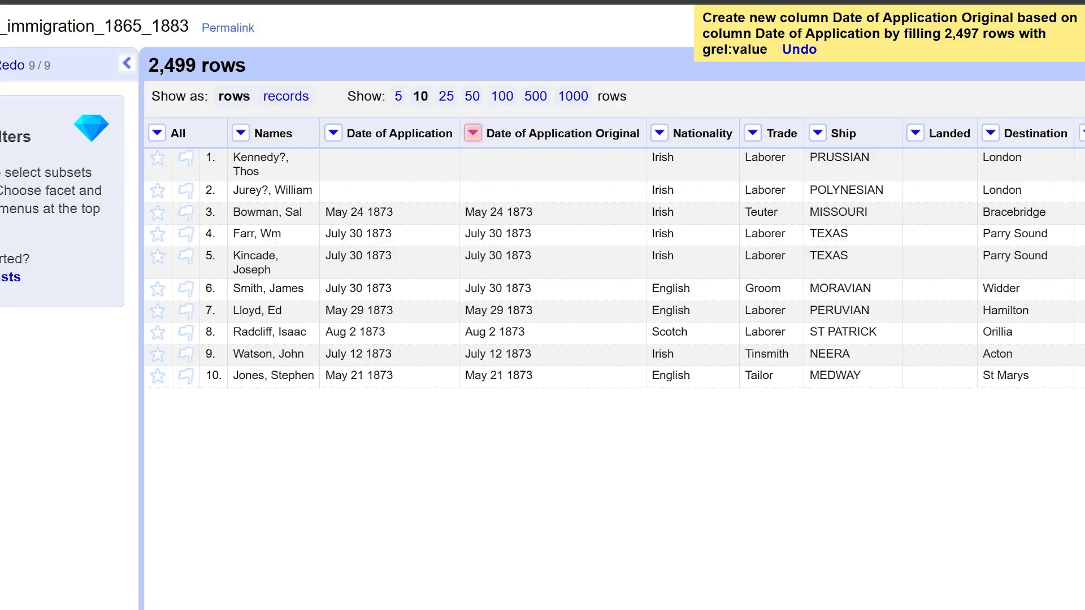
Create a text facet on the Date of Application Original column
click(473, 134)
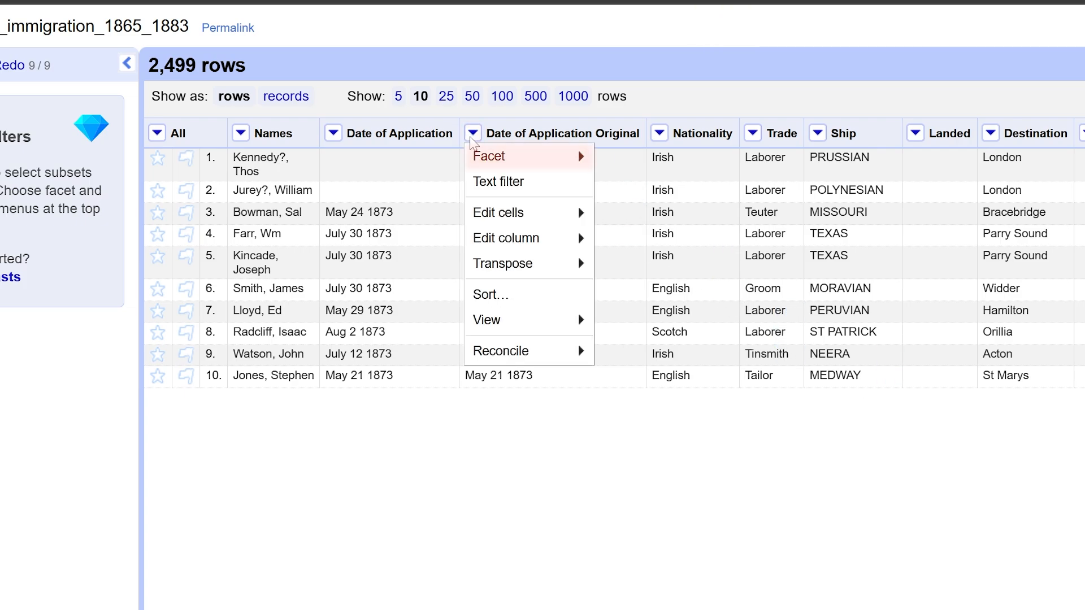
mouse_move(514, 164)
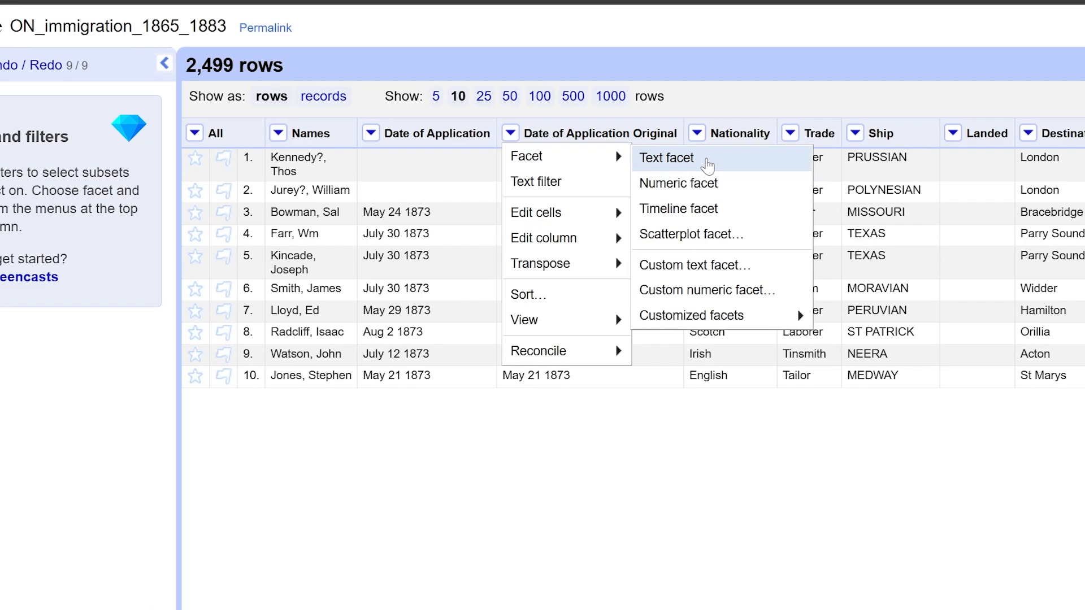
click(672, 164)
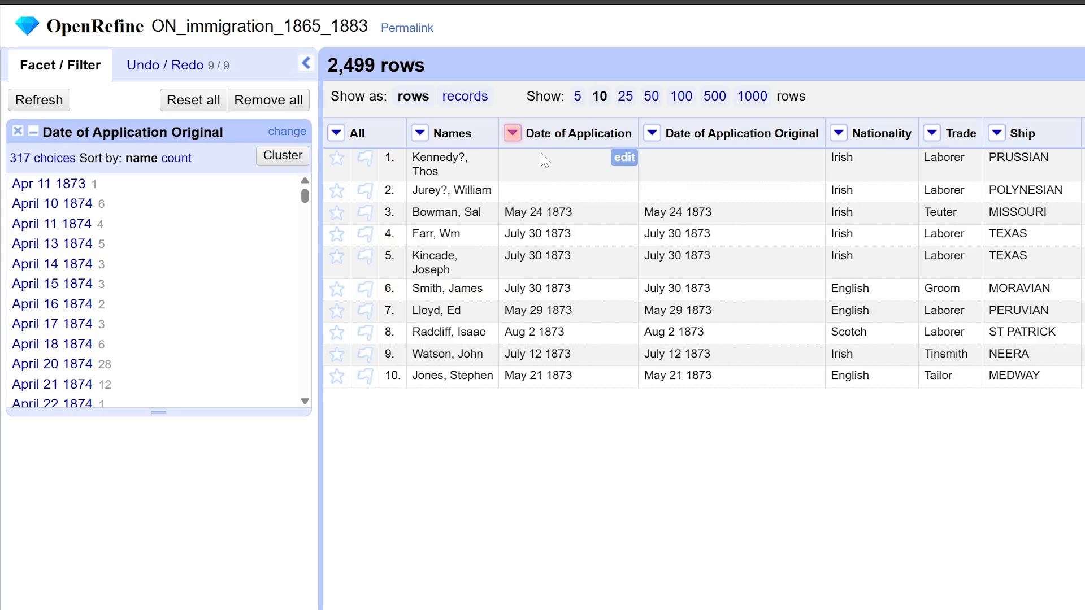
Split the Date of Application column into several columns using a space as the separator, removing the source column
click(512, 134)
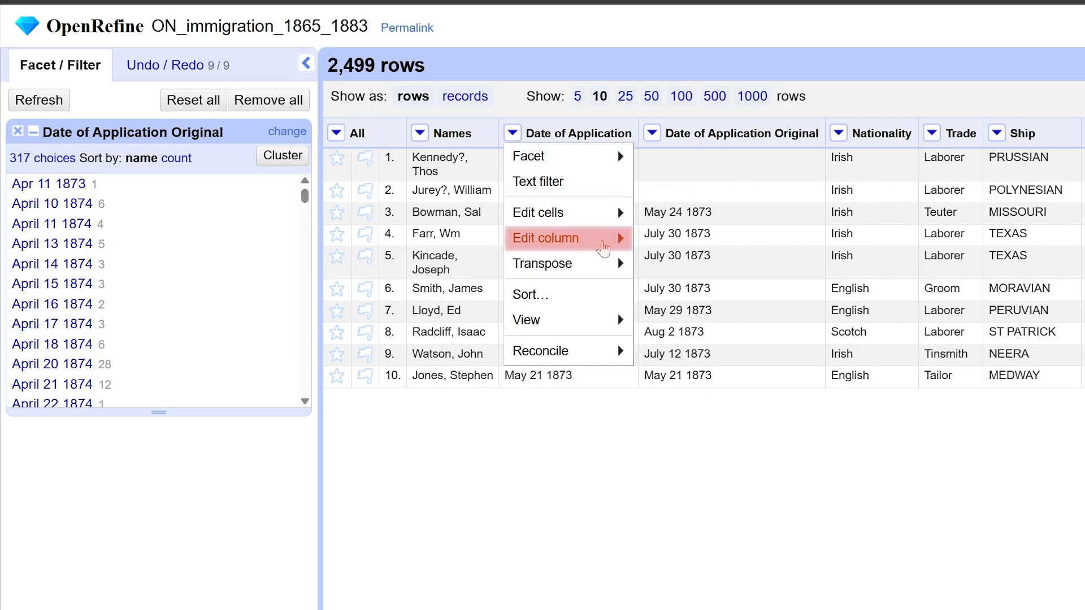
mouse_move(603, 246)
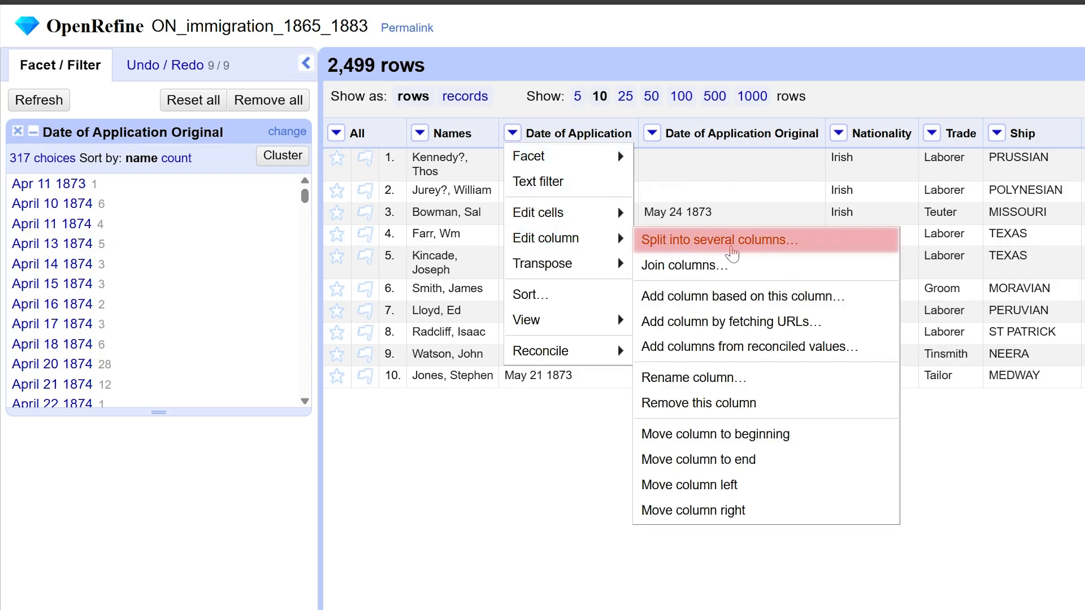
click(731, 249)
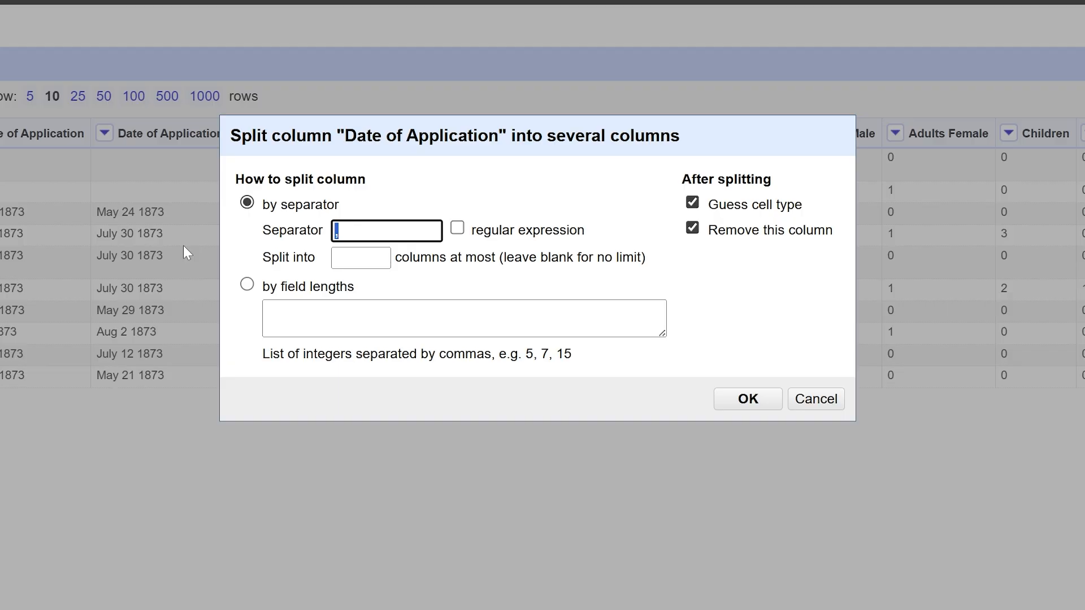
key(BackSpace)
click(726, 408)
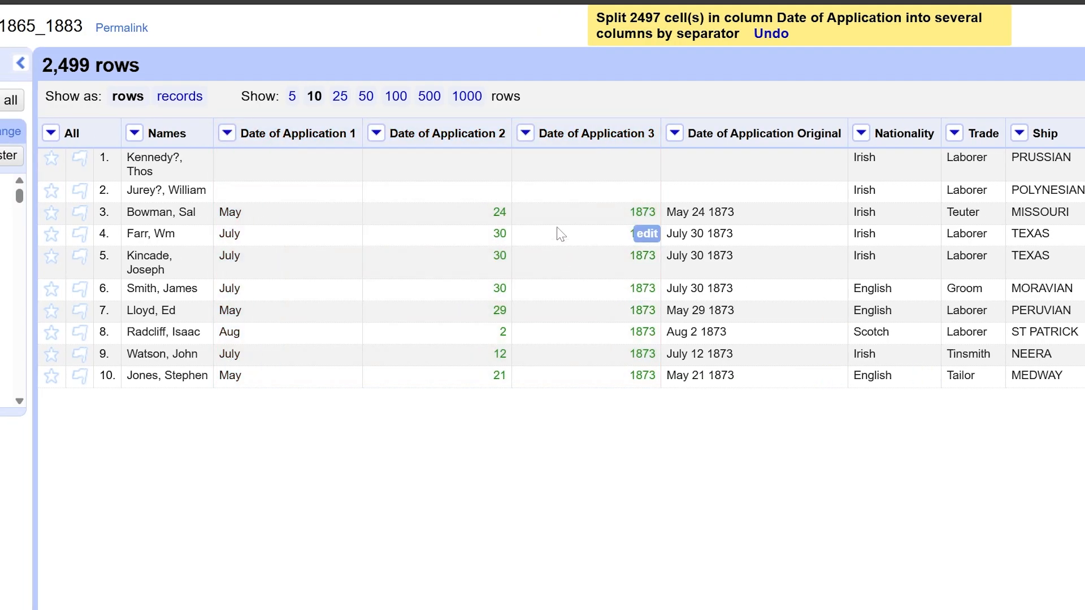
Rename the Date of Application 3 column to "Application Year"
click(525, 135)
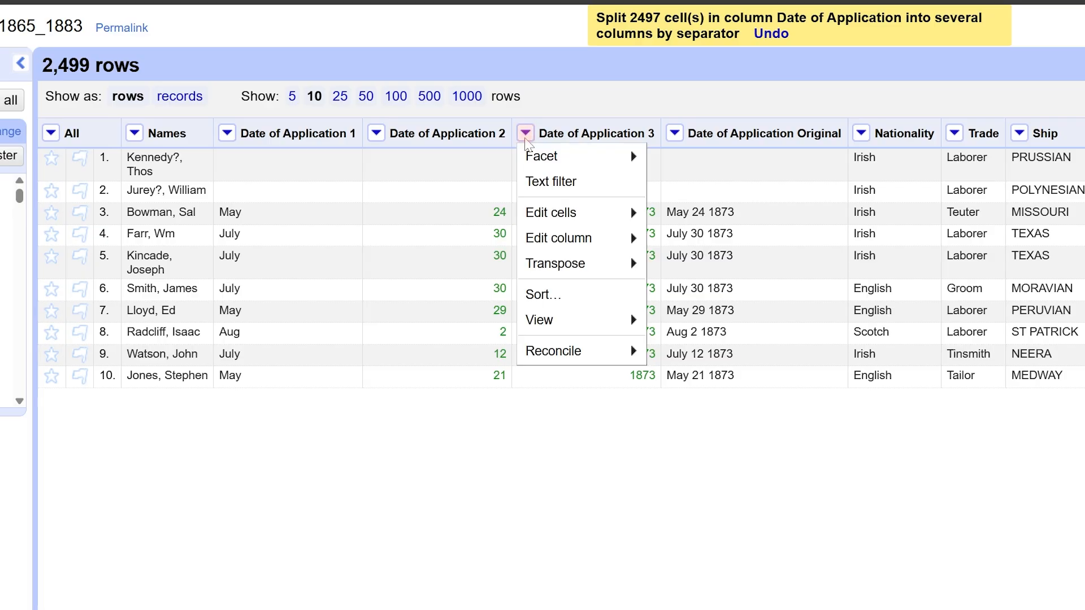
mouse_move(605, 239)
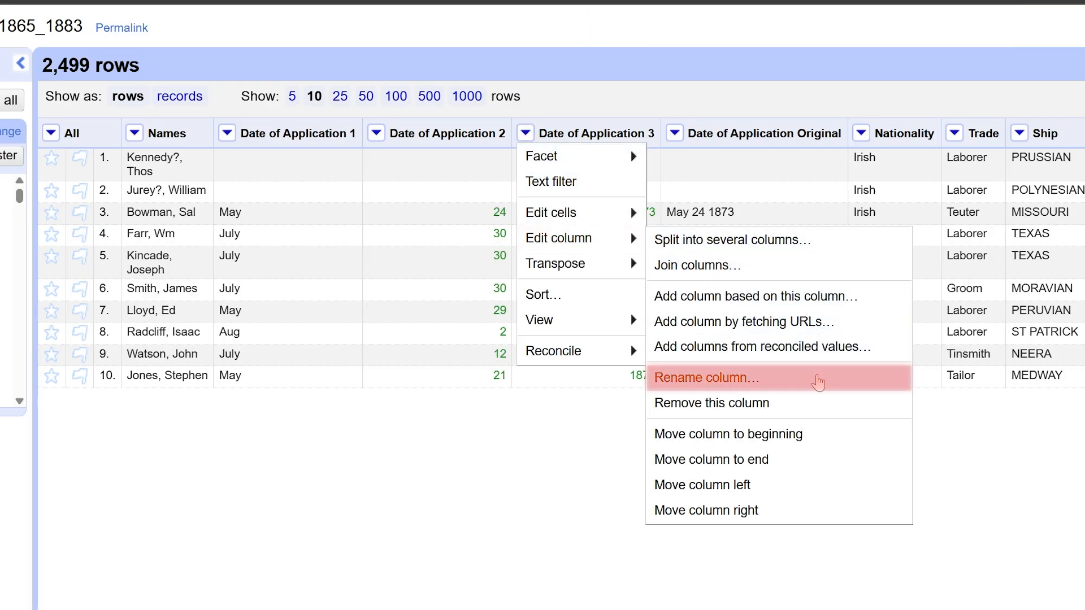
click(814, 380)
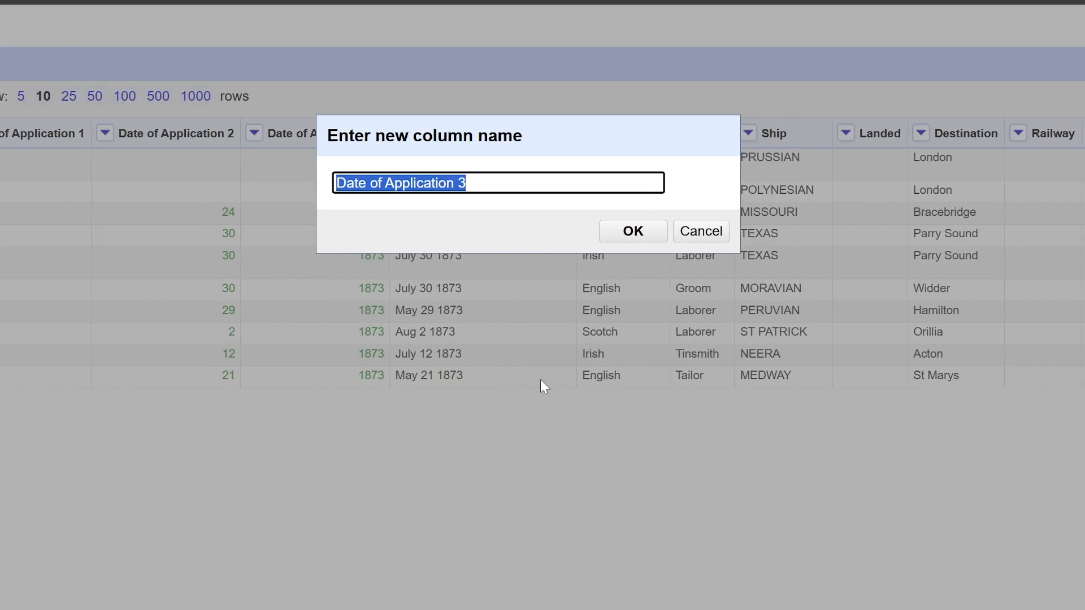
text(Application )
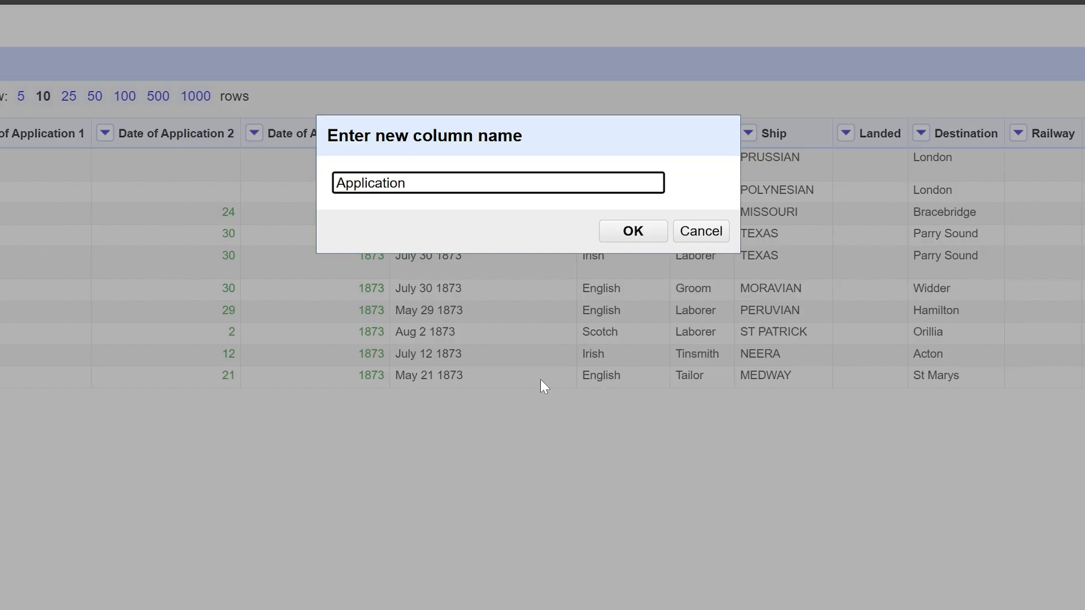
text(Year)
click(616, 234)
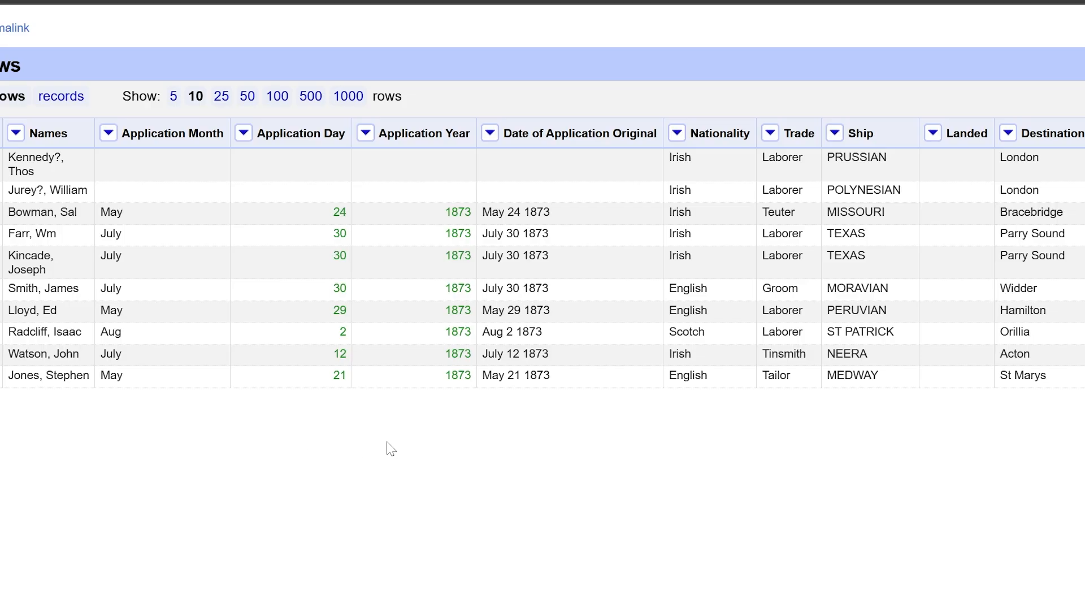
Convert the cells of the Date of Application Original column to dates with the common transform
click(491, 140)
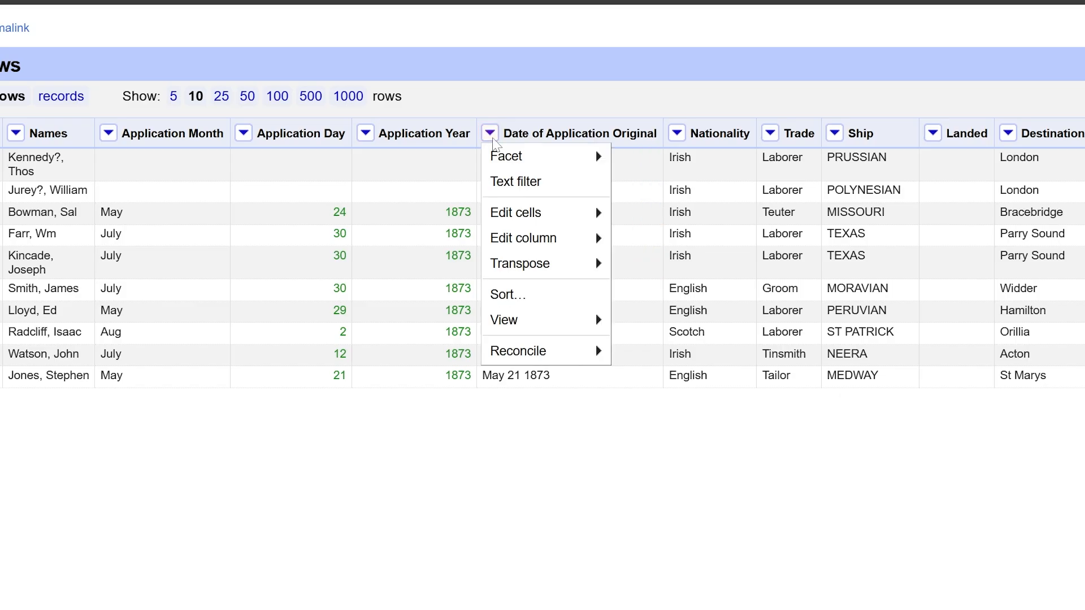
mouse_move(564, 222)
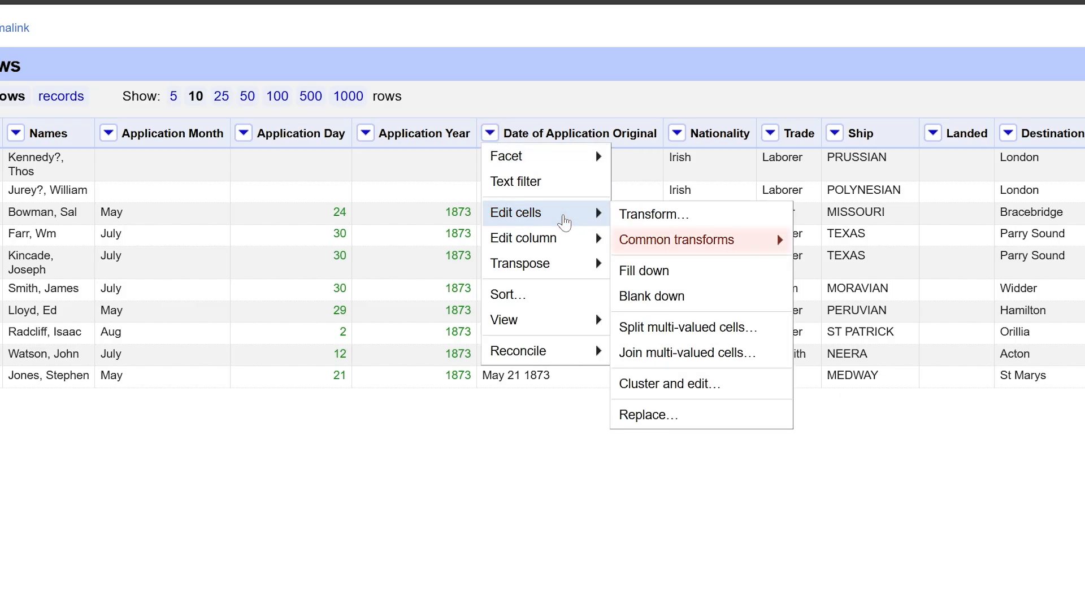
mouse_move(743, 253)
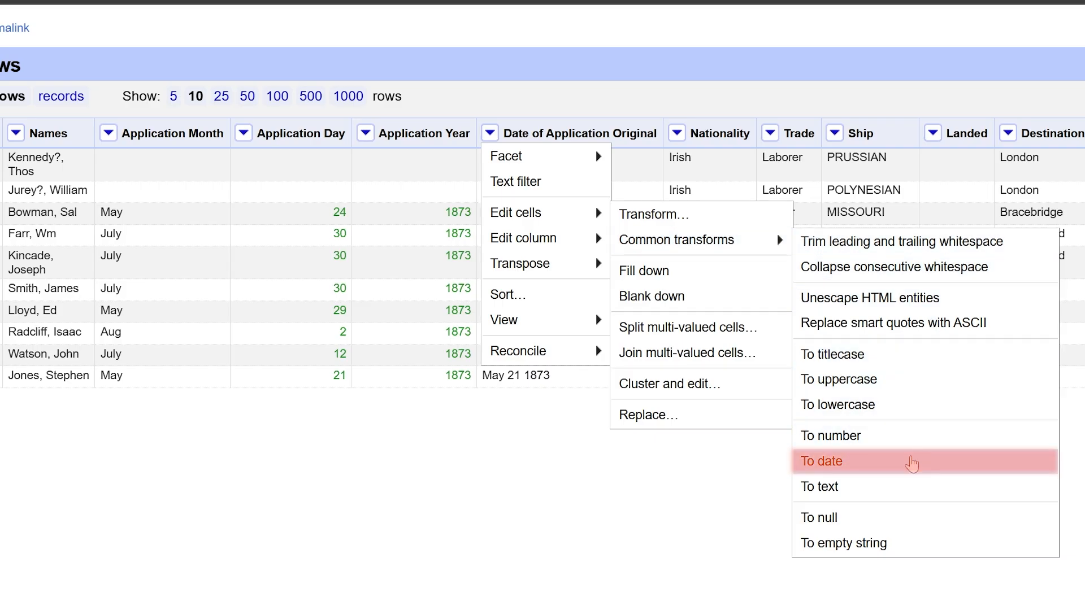
click(875, 469)
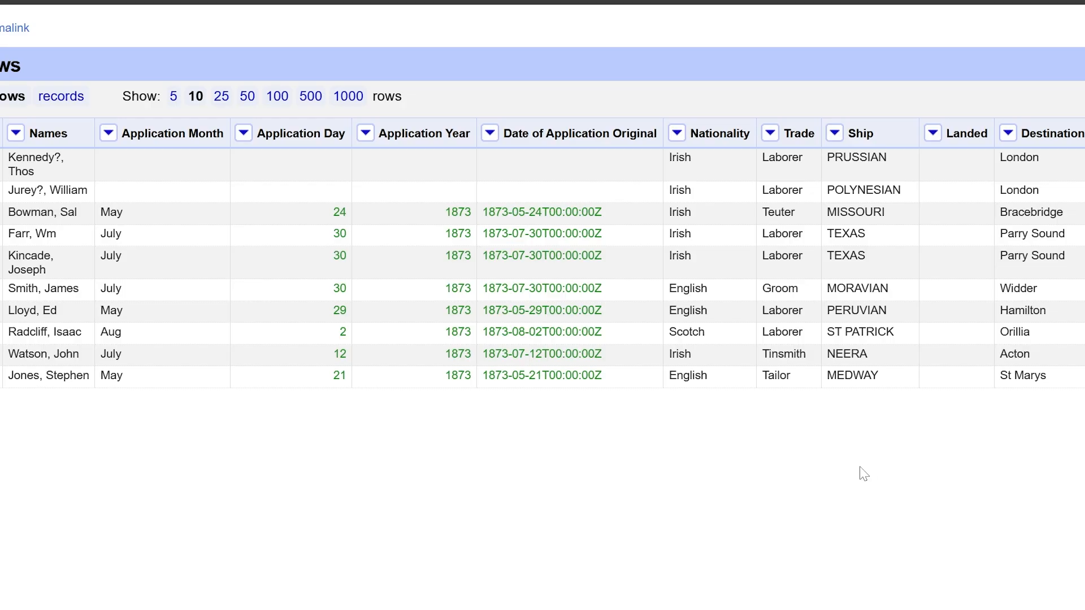
Convert the date cells of the Date of Application Original column to text
click(490, 139)
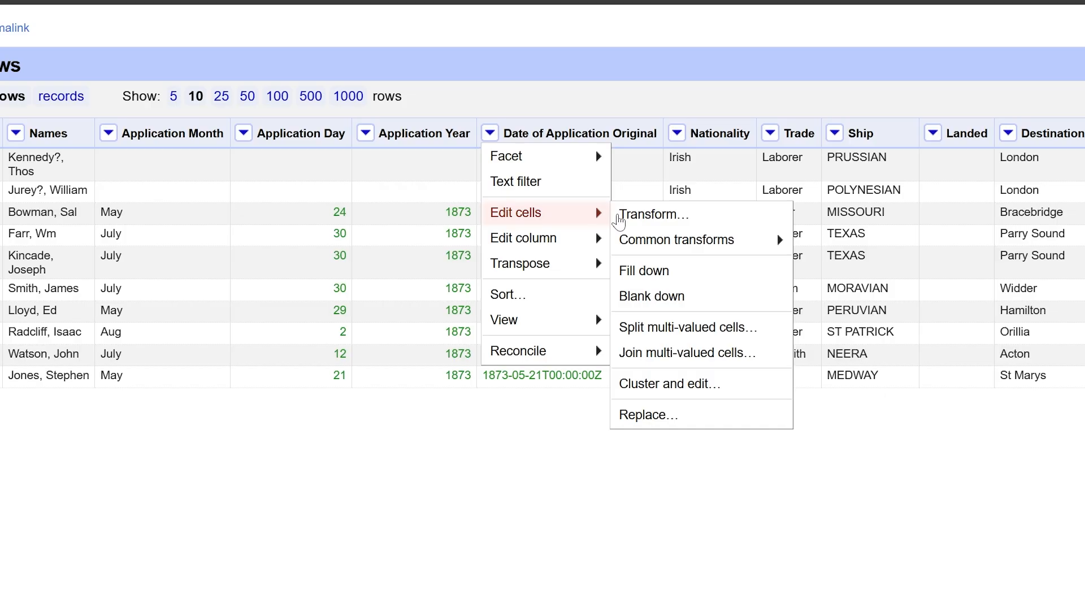
mouse_move(735, 252)
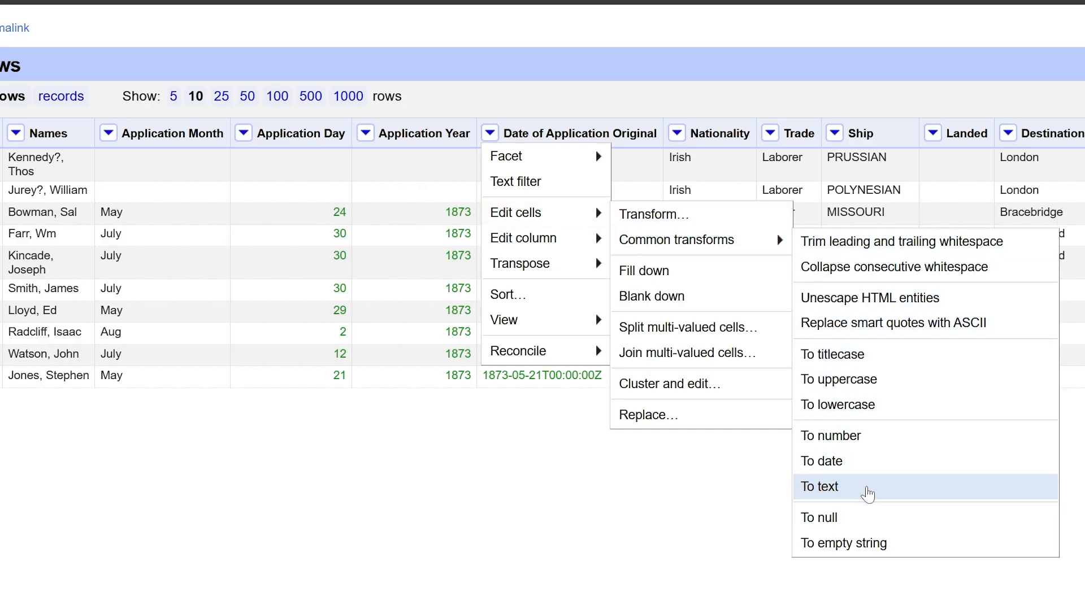
click(868, 493)
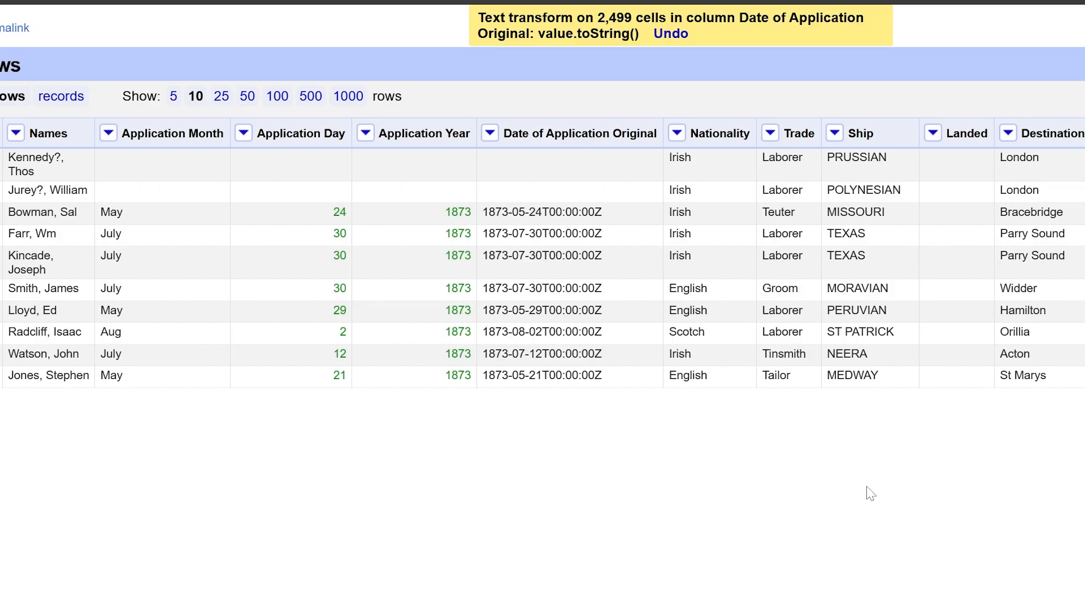
Strip the time suffix from the Date of Application Original column with the GREL transform value.replace("T00:00:00Z","")
click(489, 138)
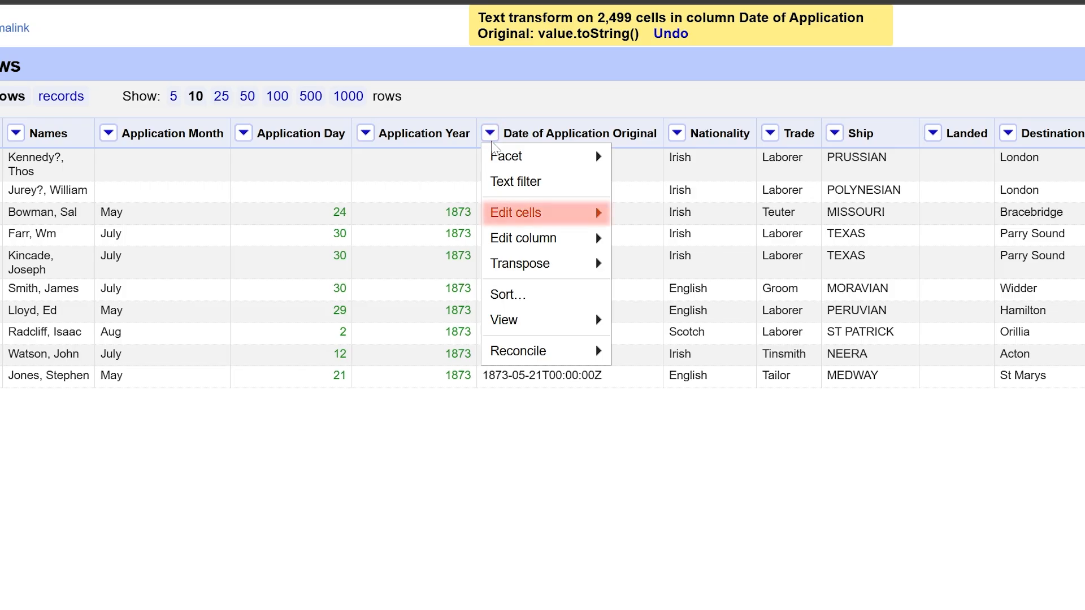
mouse_move(561, 220)
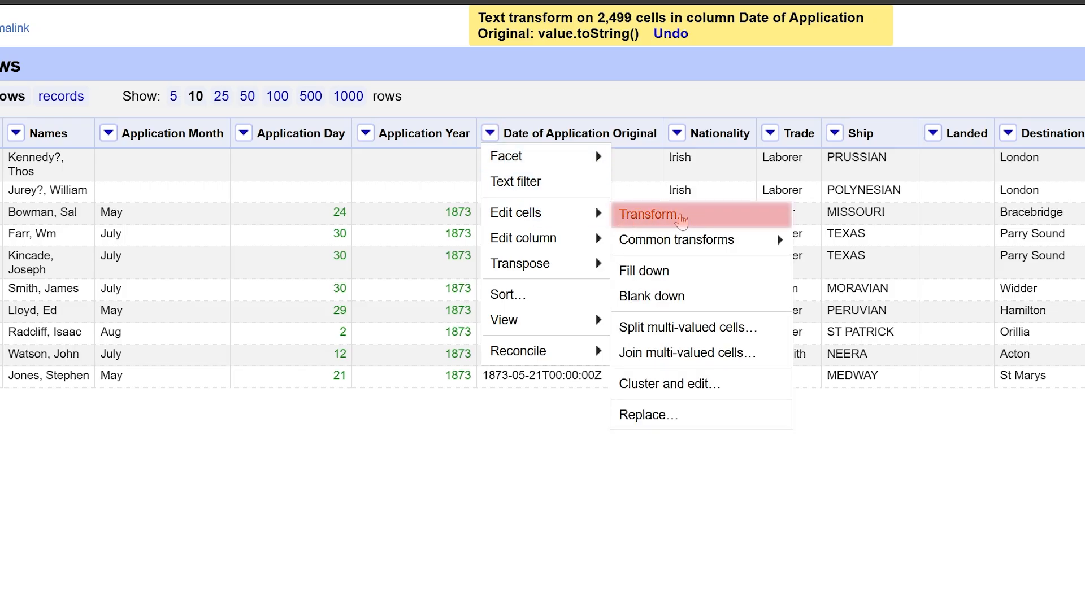
click(699, 221)
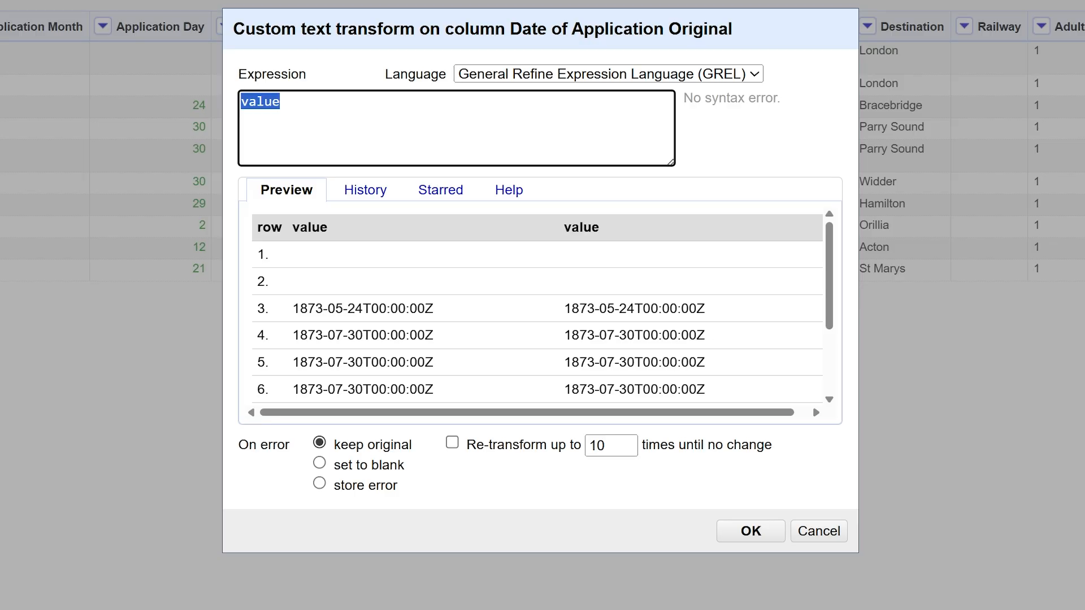
click(280, 102)
text(.)
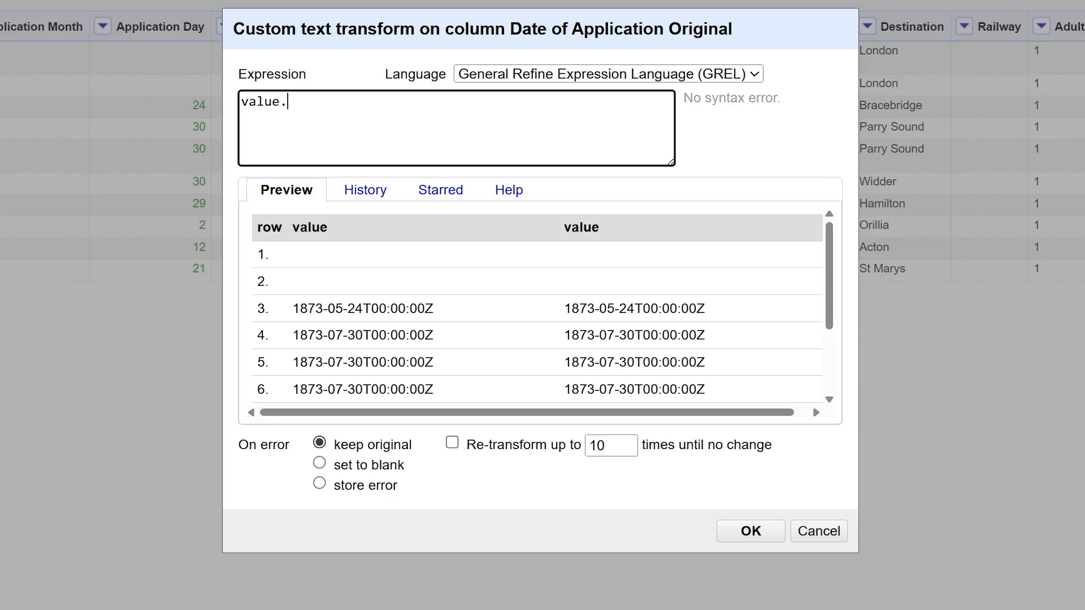
text(replace)
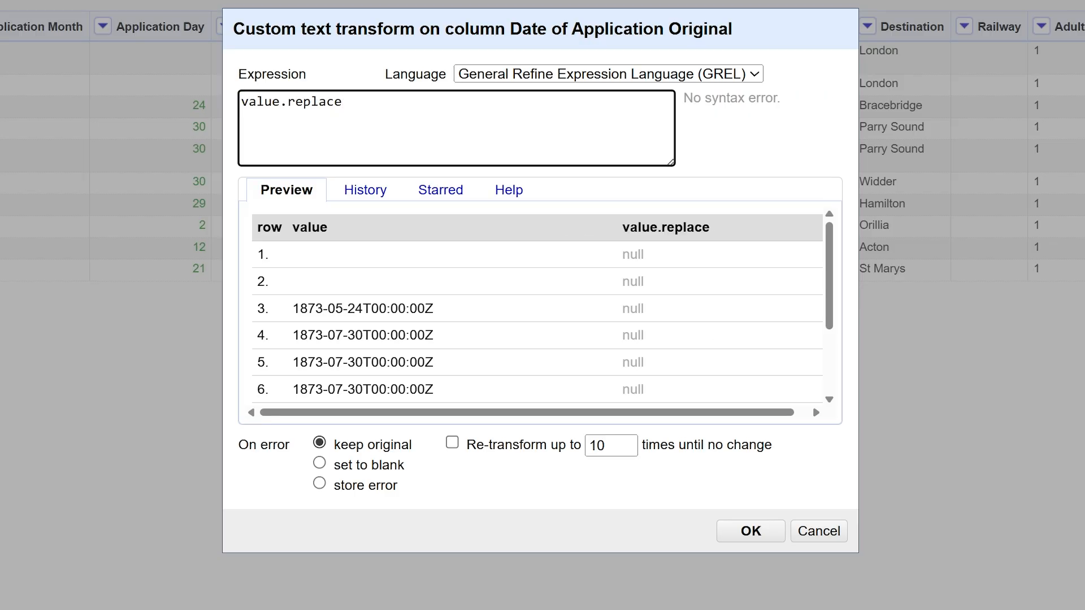
text((")
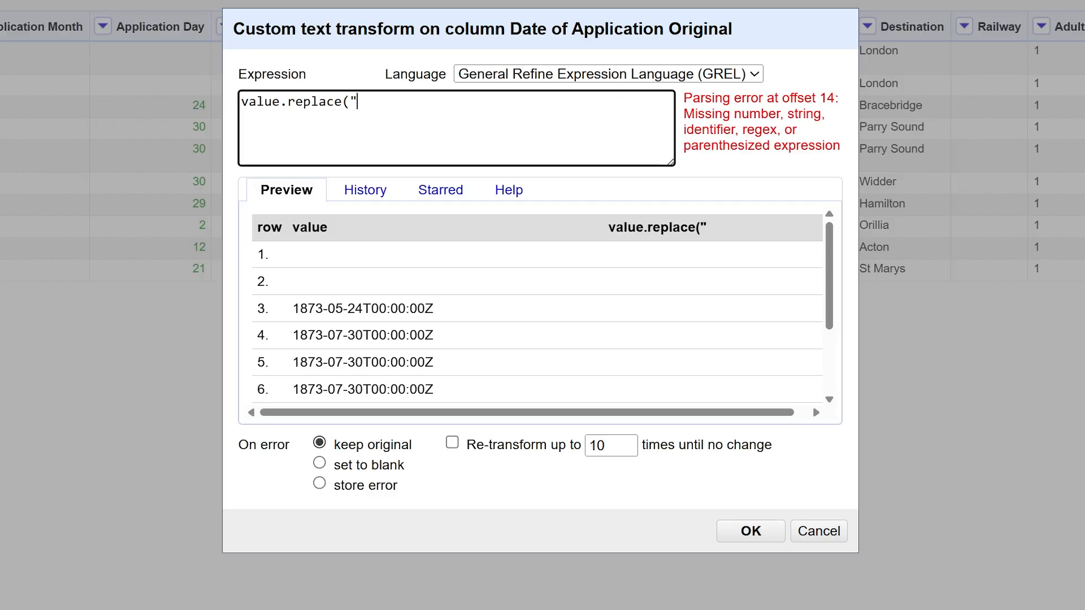
text(T00)
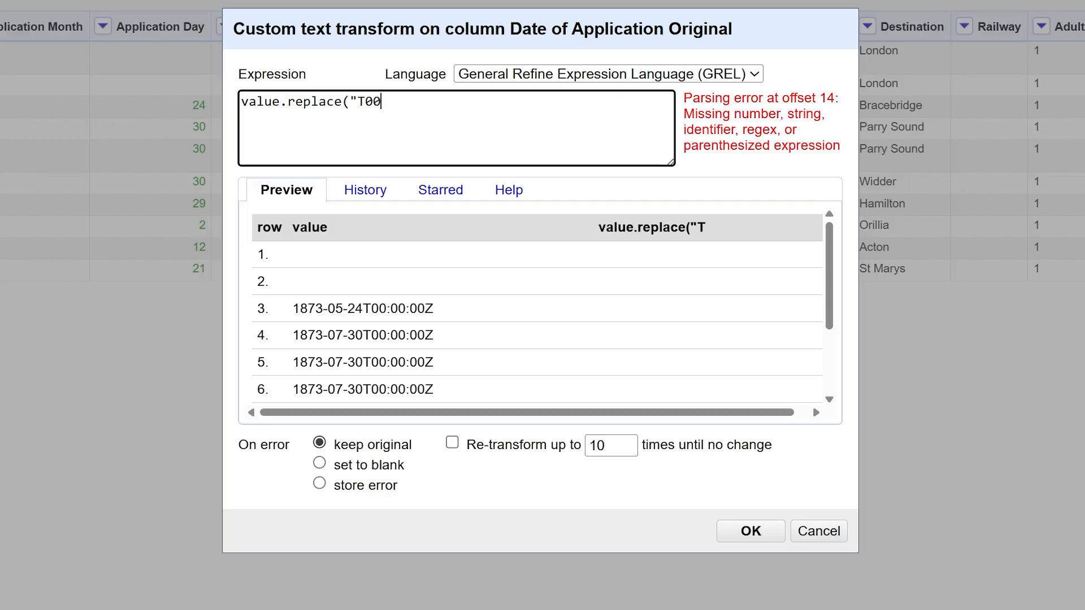
text(:00:00)
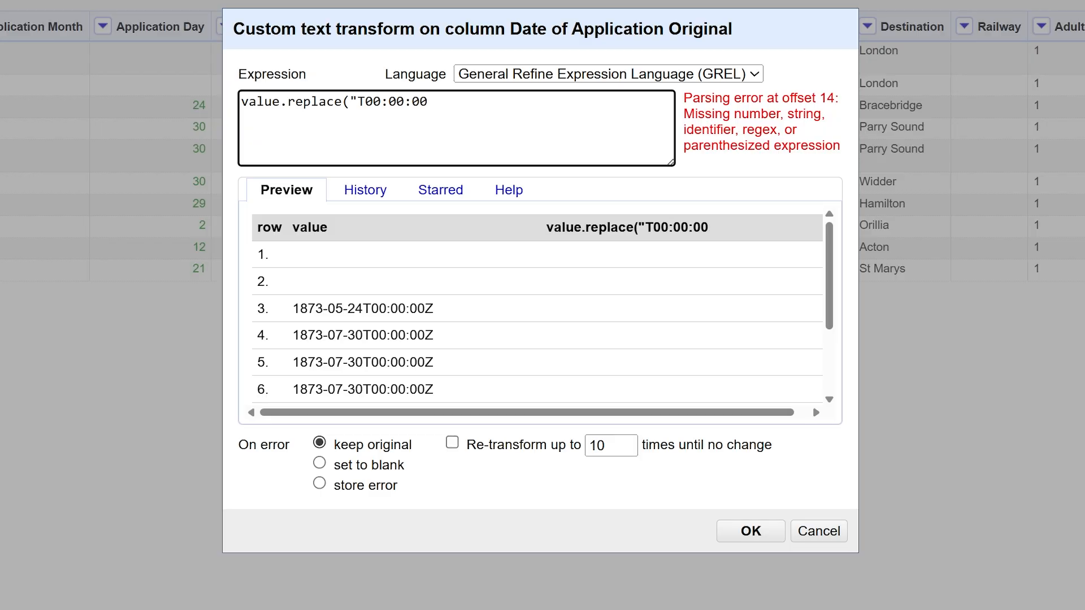
text(Z",")
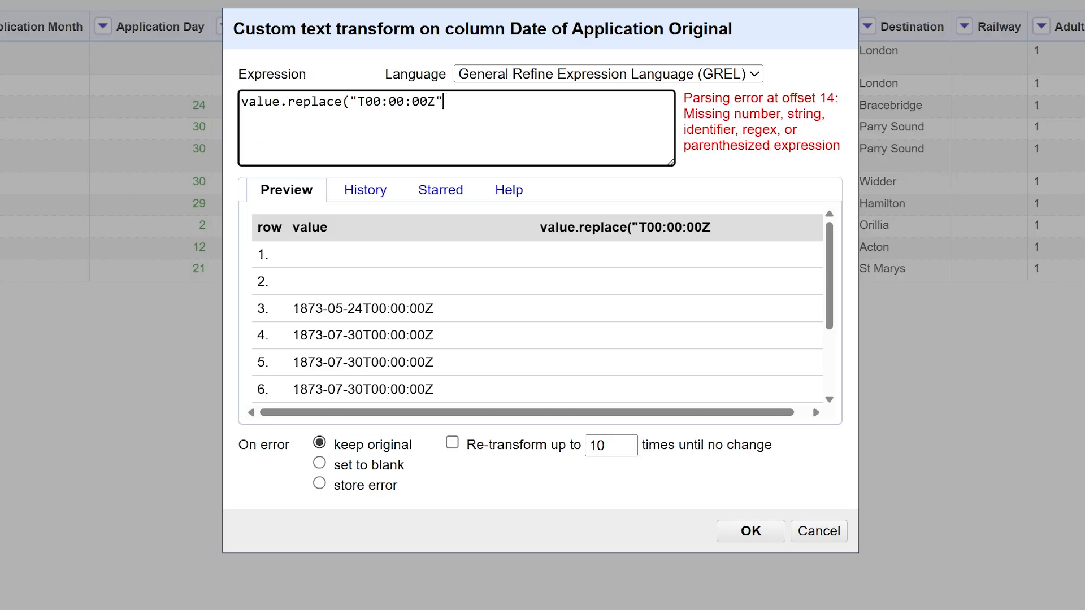
text("))
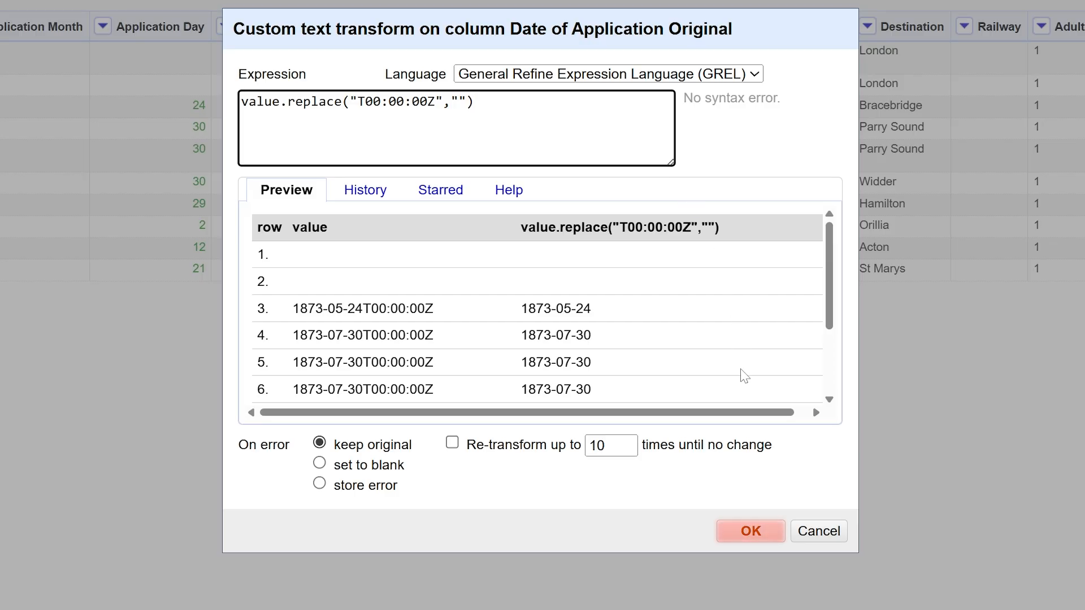
click(732, 537)
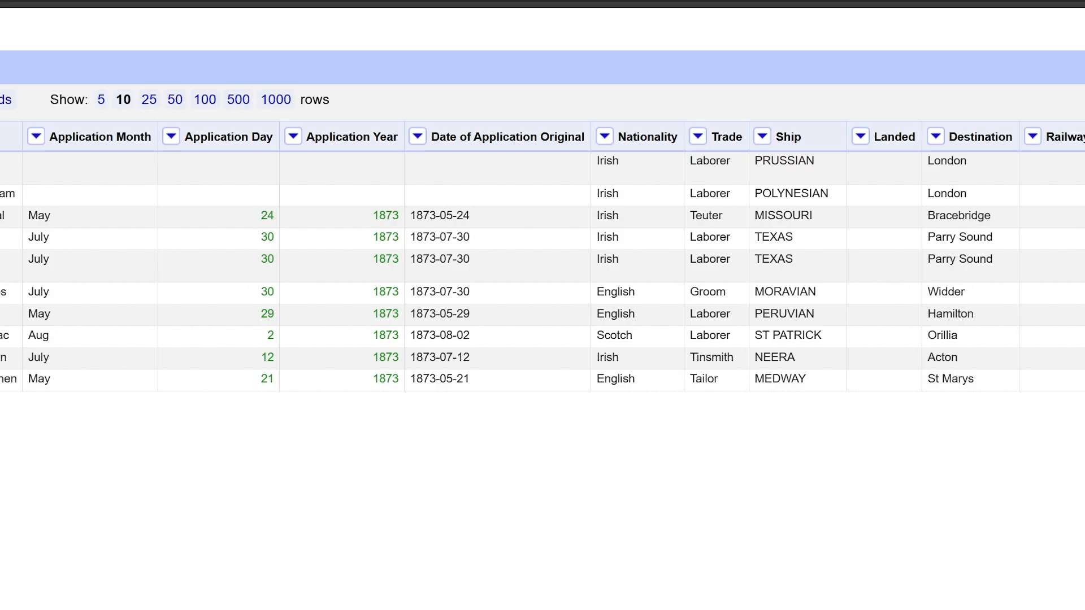
Add a column named "Trade categories" based on the Trade column, keeping the default expression value
click(698, 138)
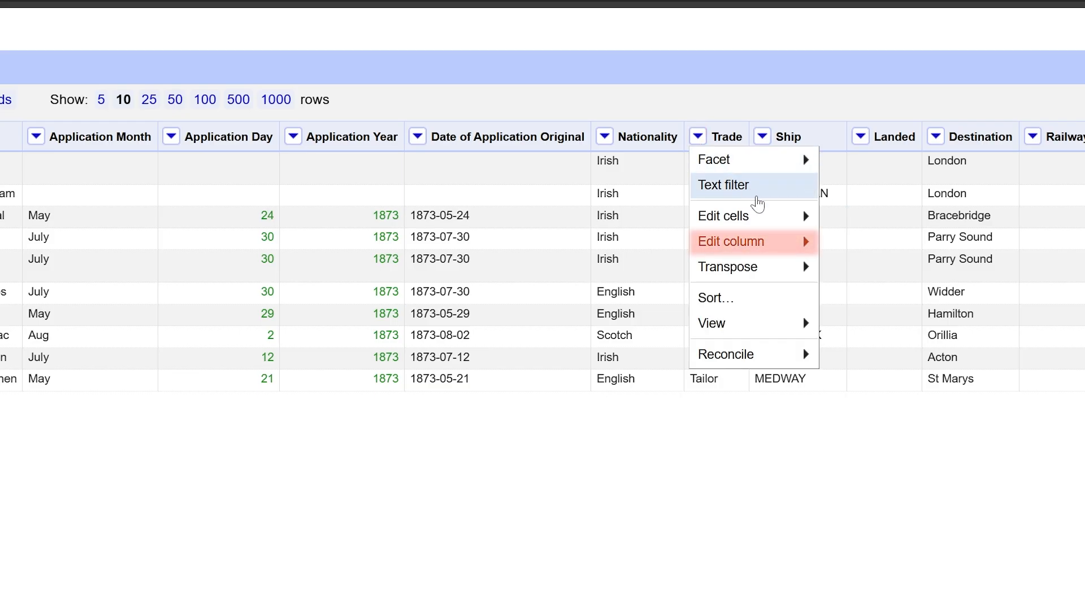
mouse_move(780, 249)
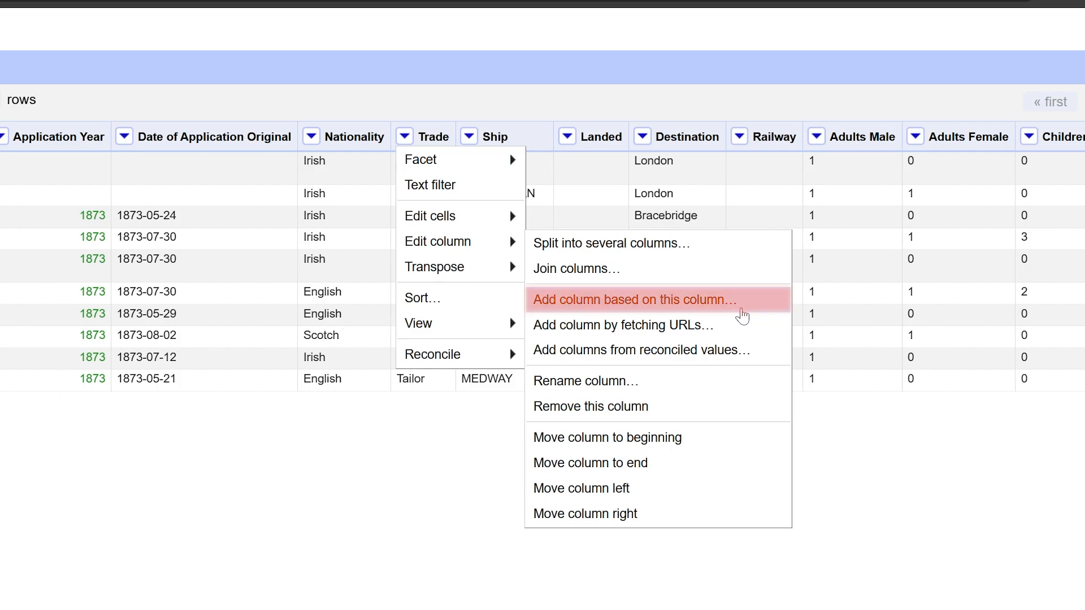
click(742, 316)
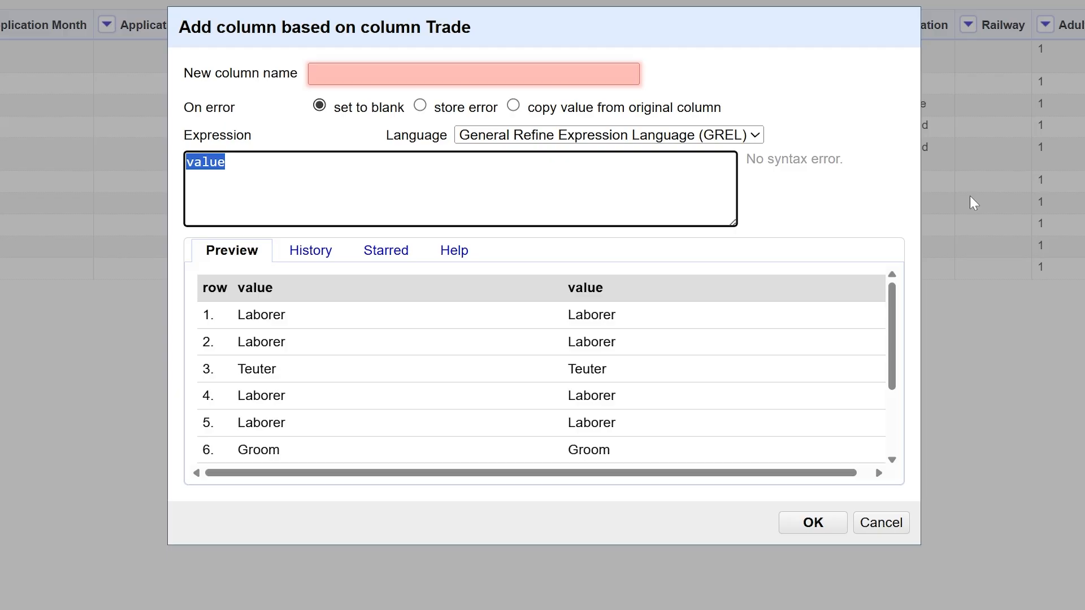
click(474, 74)
text(Trade cat)
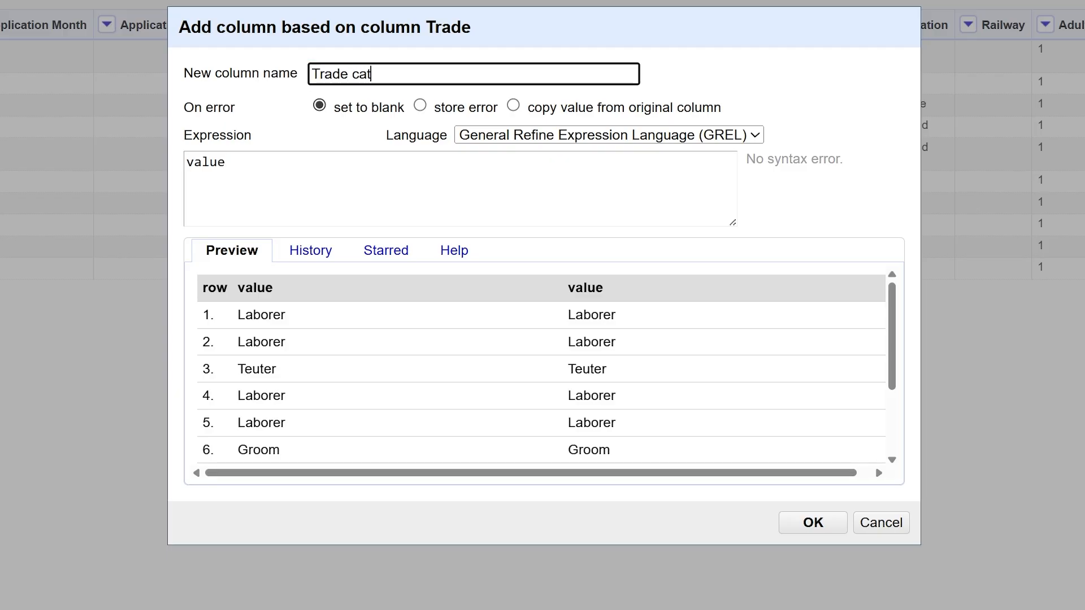
text(egories)
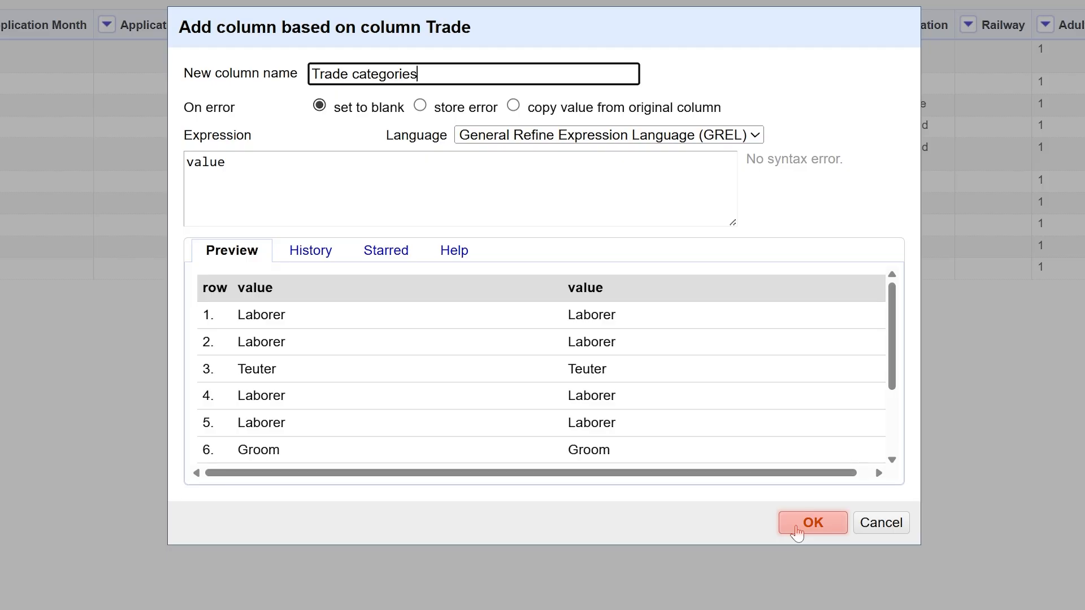
click(797, 533)
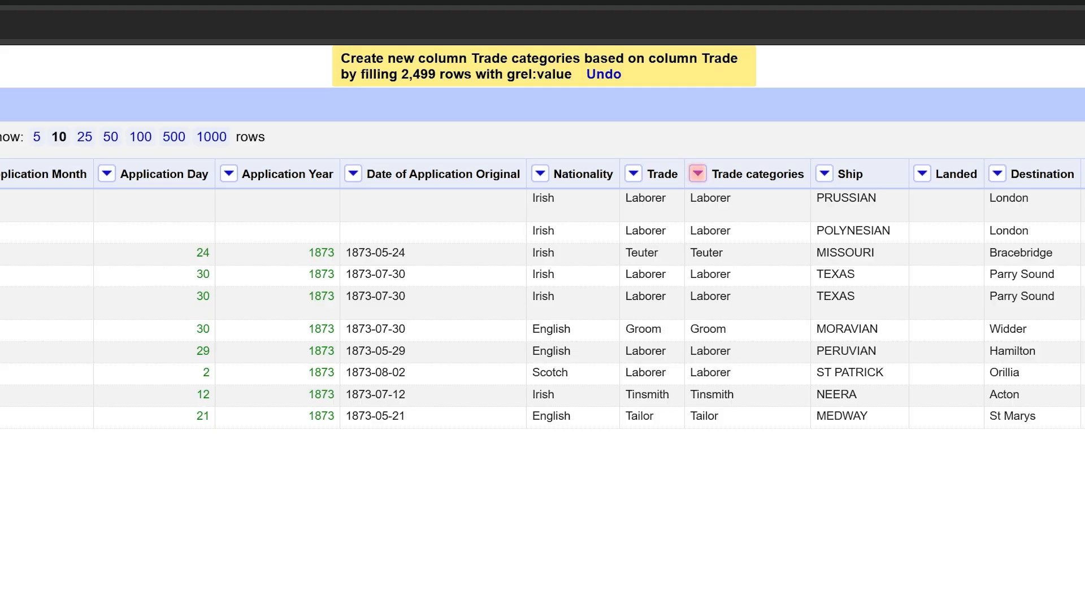
Apply a text filter for "farm" to the Trade categories column
click(700, 175)
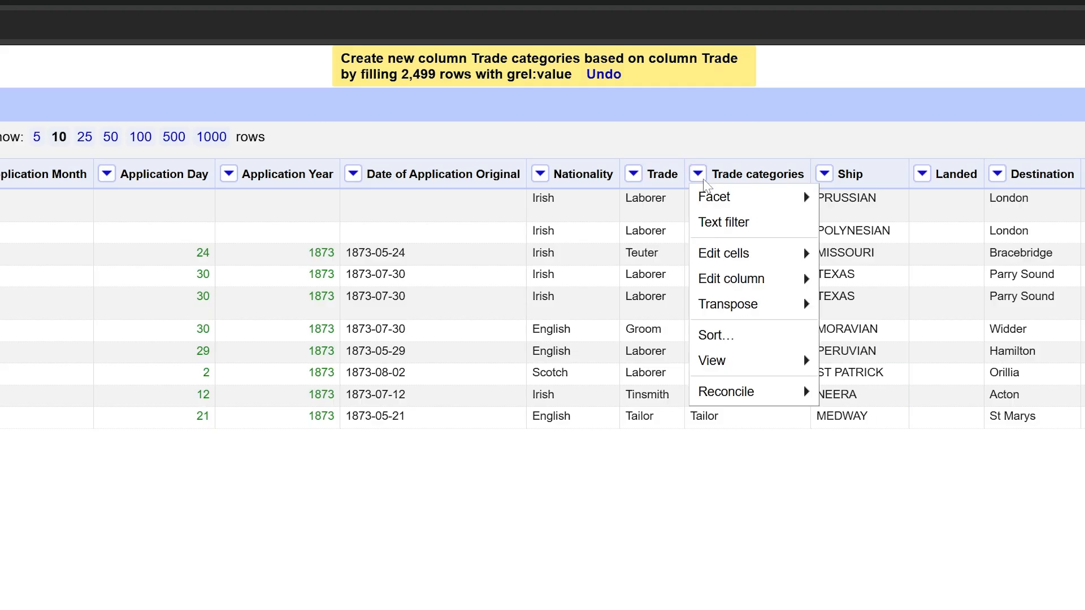
click(759, 229)
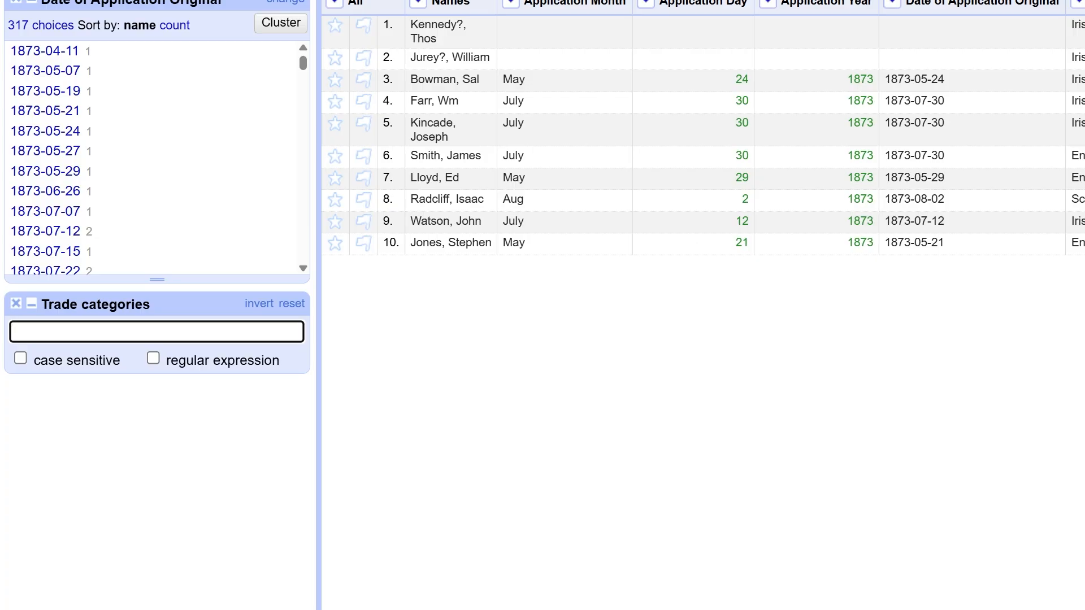
text(farm)
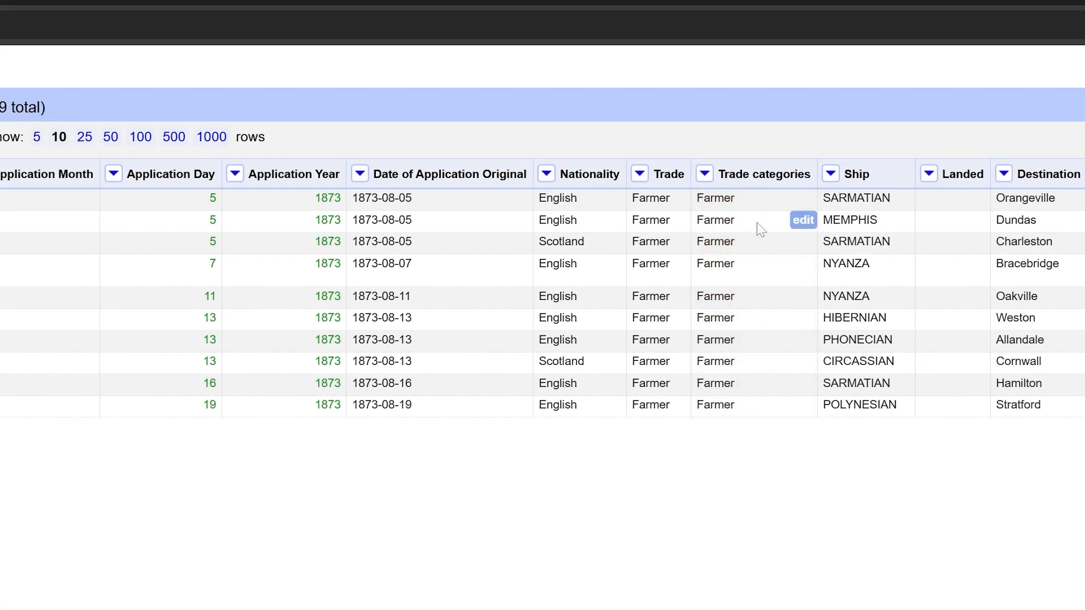
Transform the filtered Trade categories cells with the GREL expression "Farm Labour" and remove the text filter
click(710, 177)
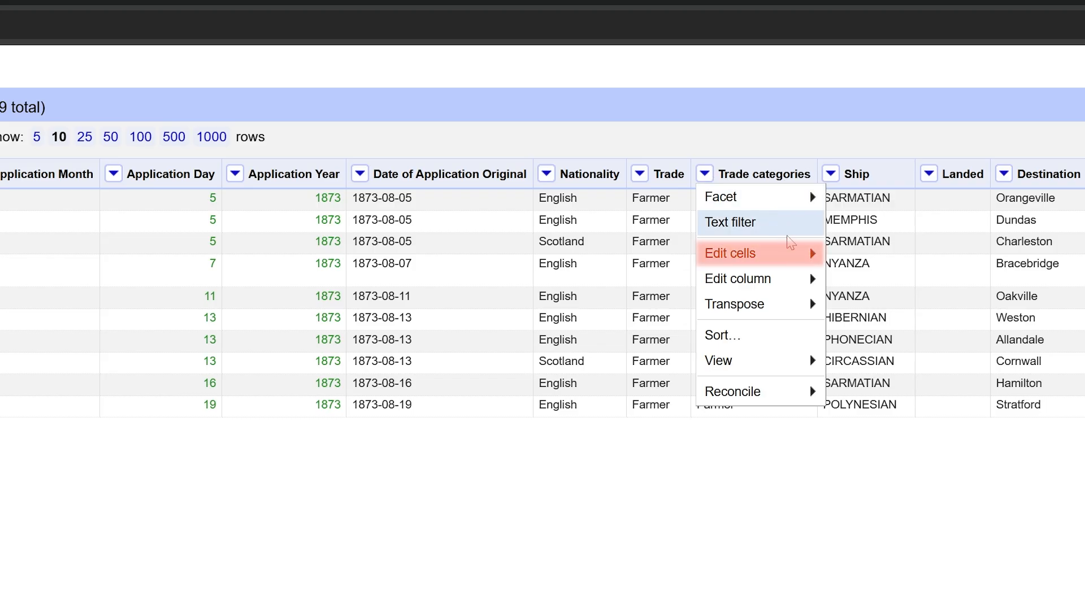
mouse_move(792, 256)
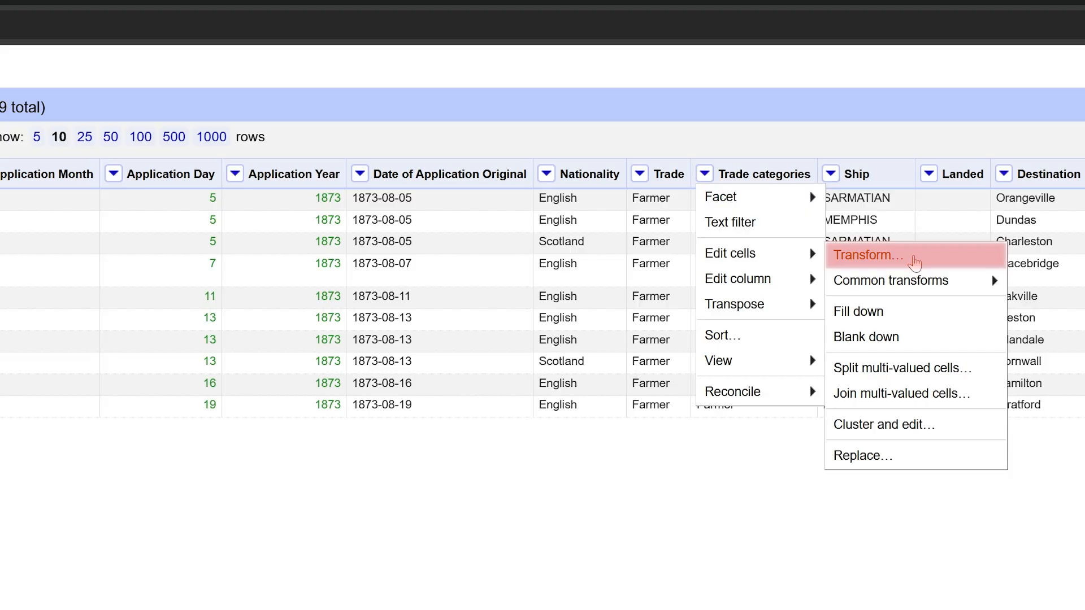
click(914, 261)
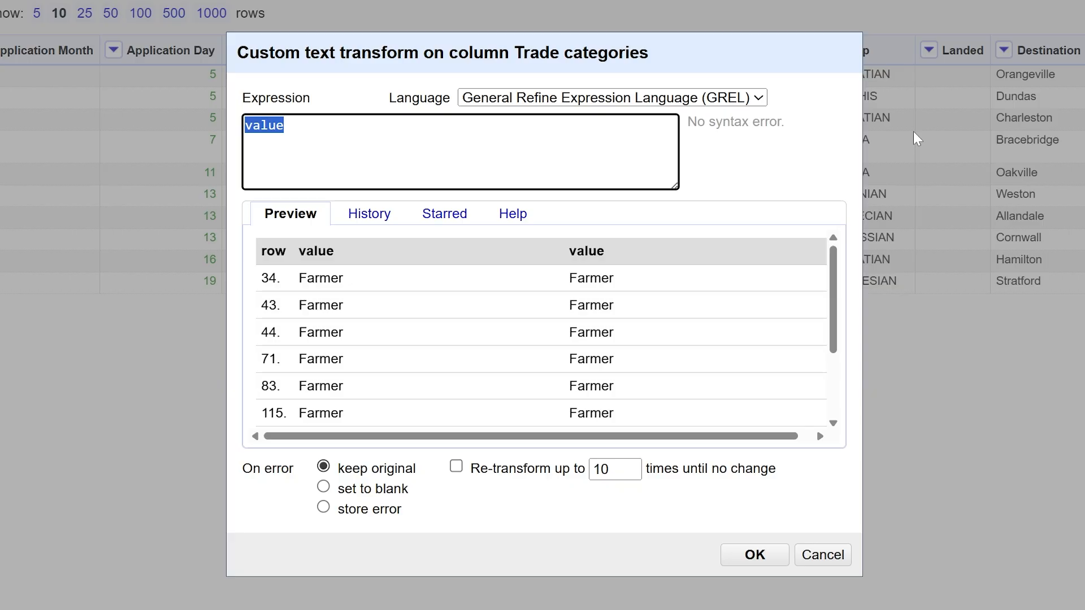
text("F)
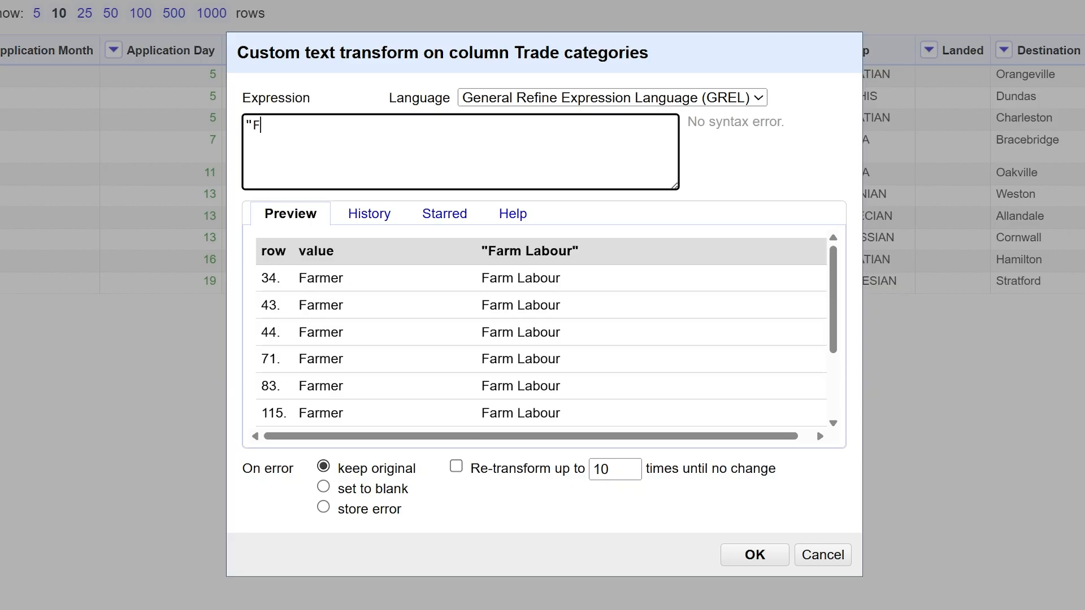
text(arm Labour")
drag(591, 361, 614, 385)
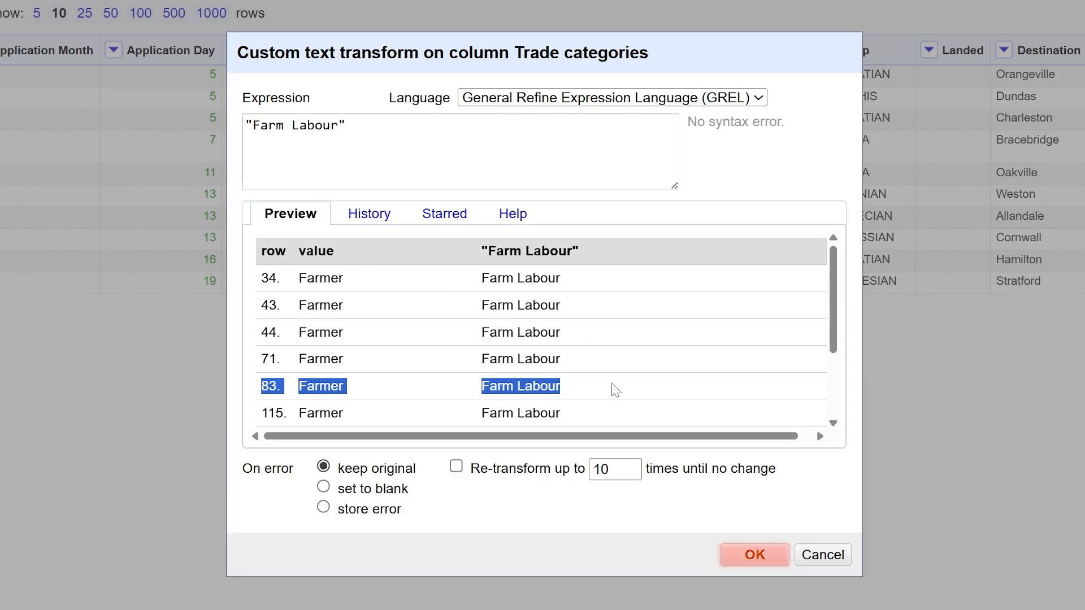
click(618, 391)
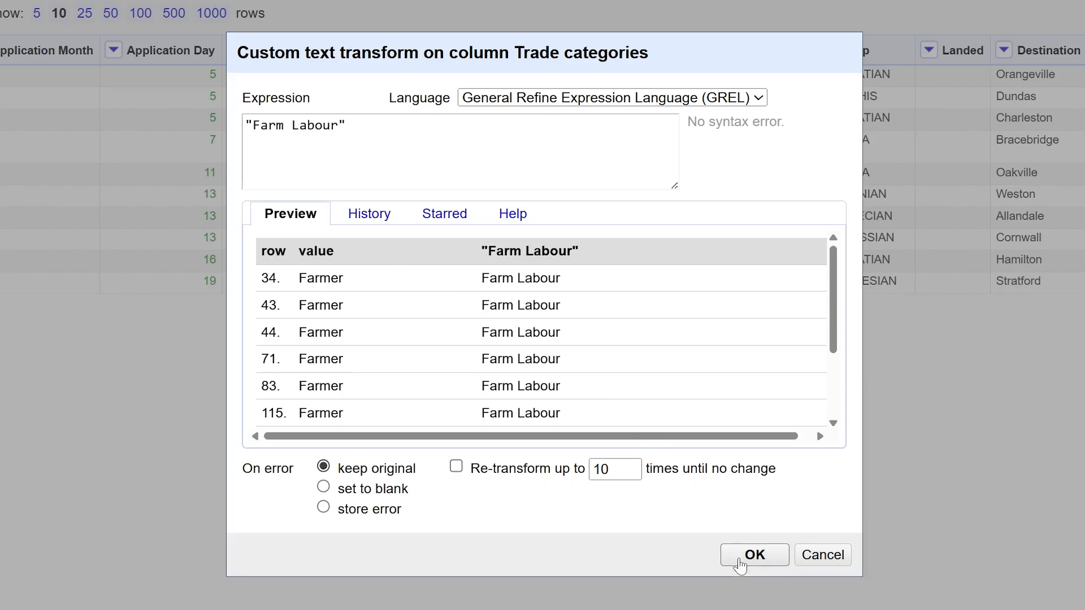
click(740, 559)
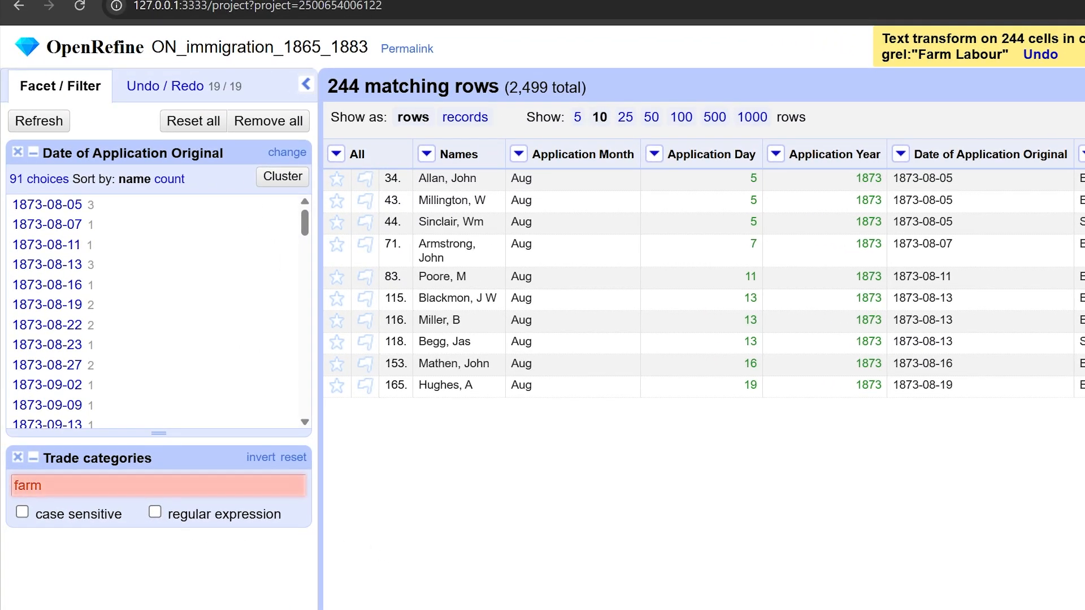
click(18, 457)
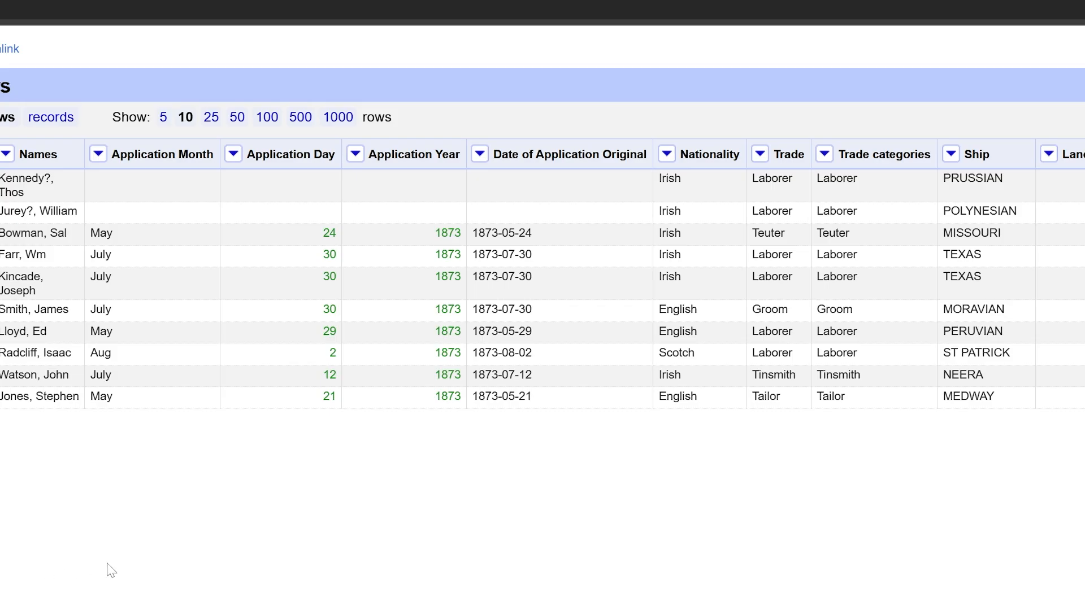
Add a text facet for the Trade categories column
click(825, 154)
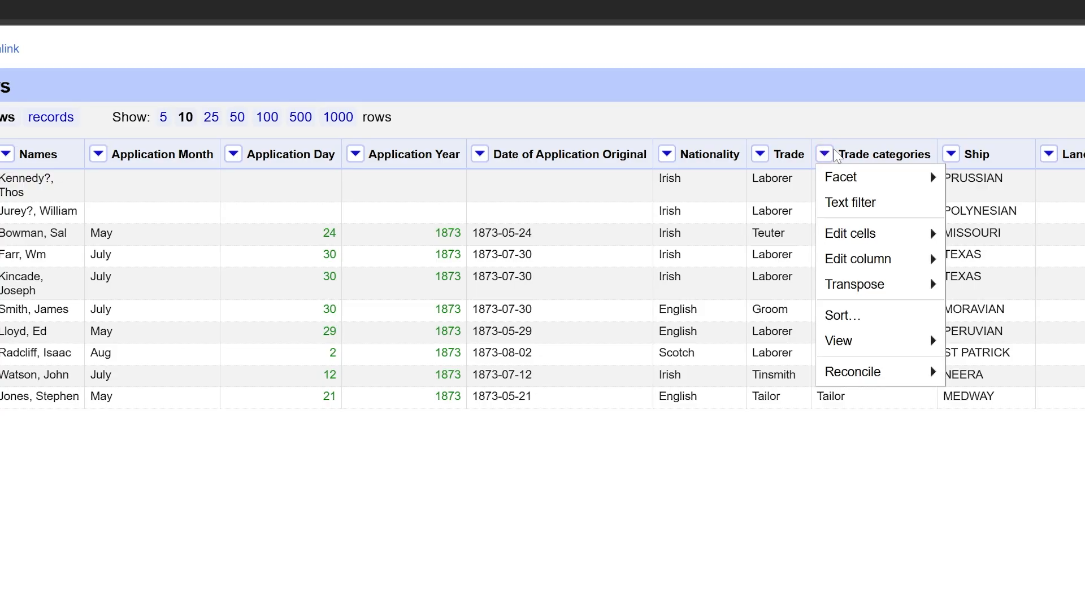
scroll(836, 170, right, 5)
mouse_move(625, 180)
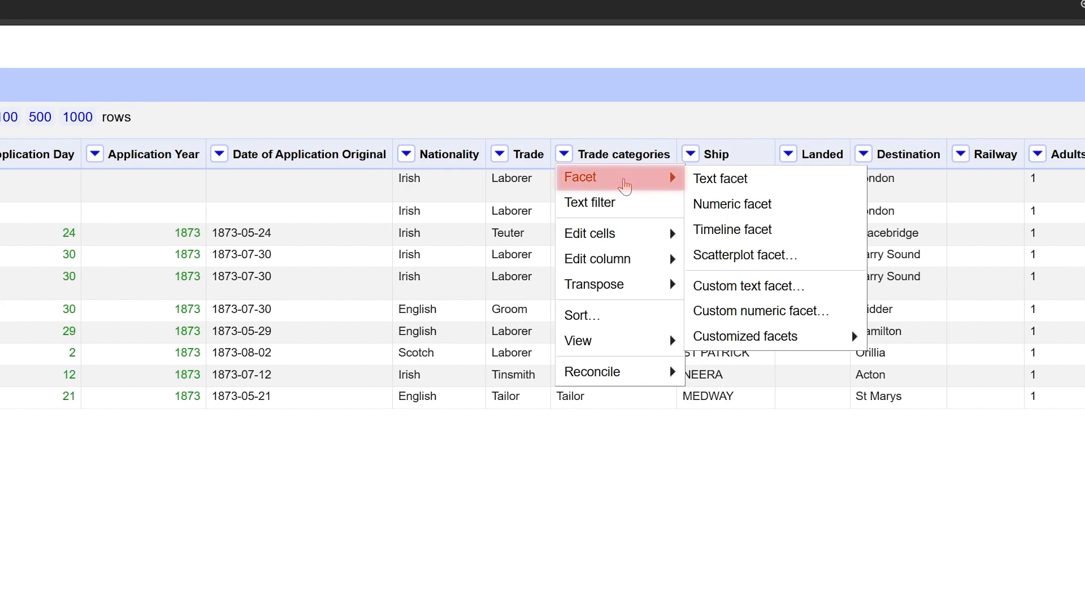
click(758, 181)
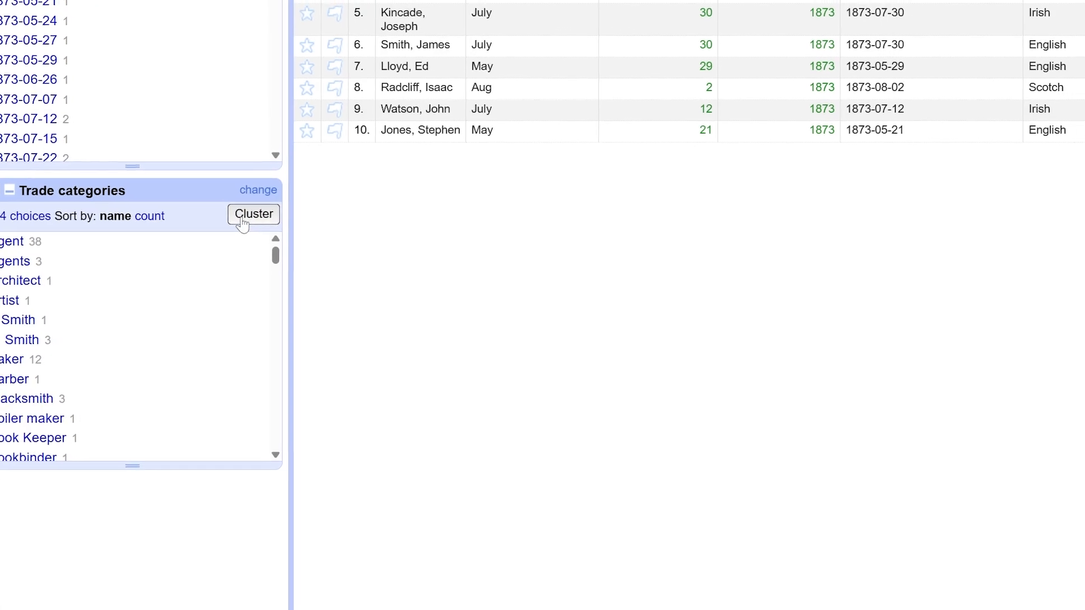
Cluster the Trade categories values using the Key collision method with the Daitch-Mokotoff keying function
click(243, 220)
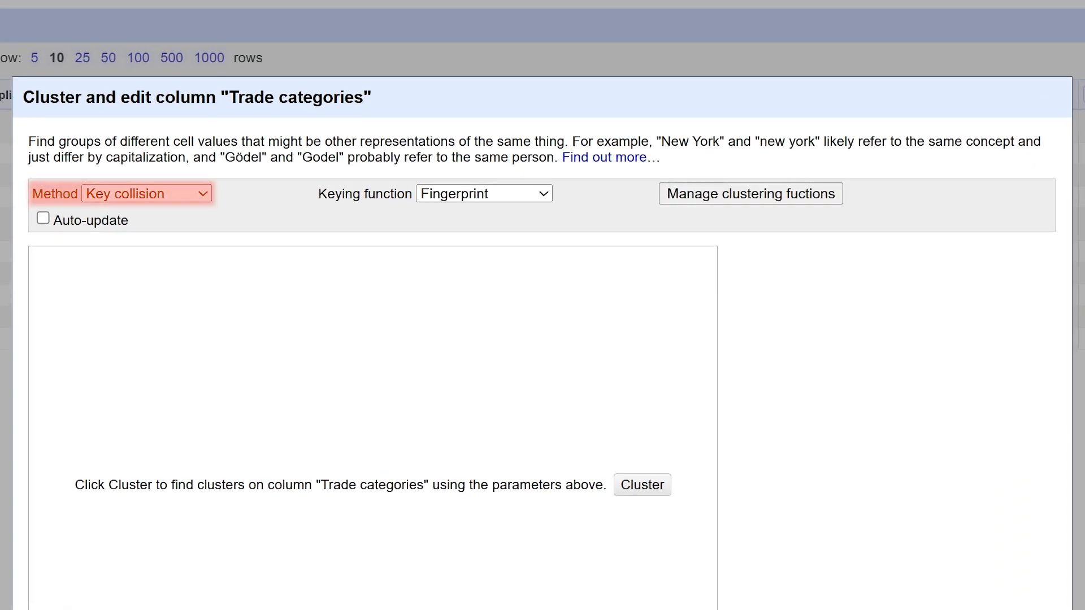
click(509, 195)
click(528, 308)
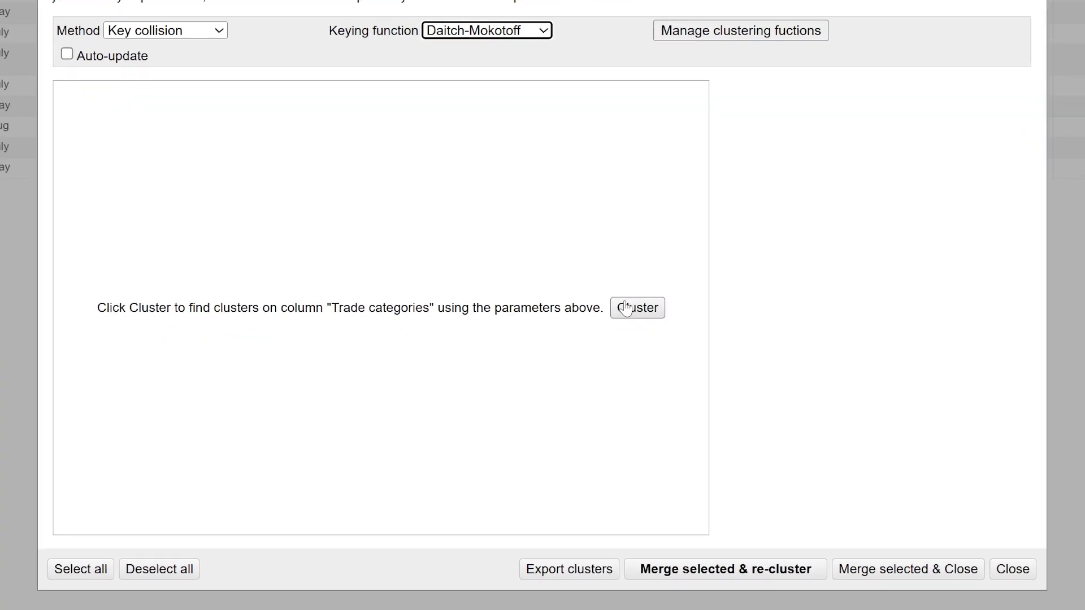
click(625, 310)
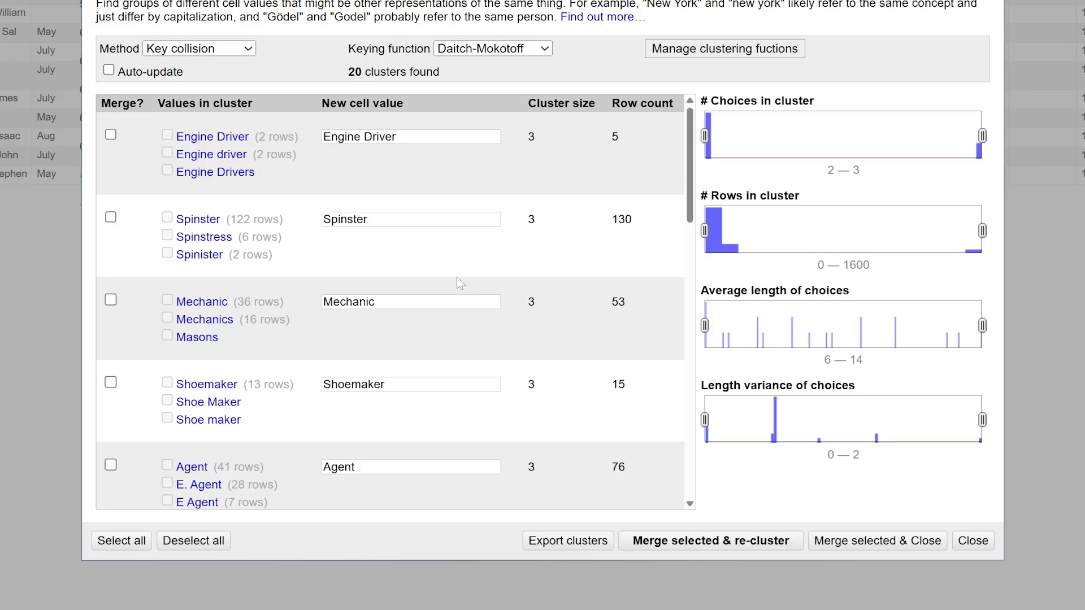
Merge the Engine Driver, Spinster and Shoemaker clusters under their suggested values, re-cluster, and close the clustering dialog
click(113, 137)
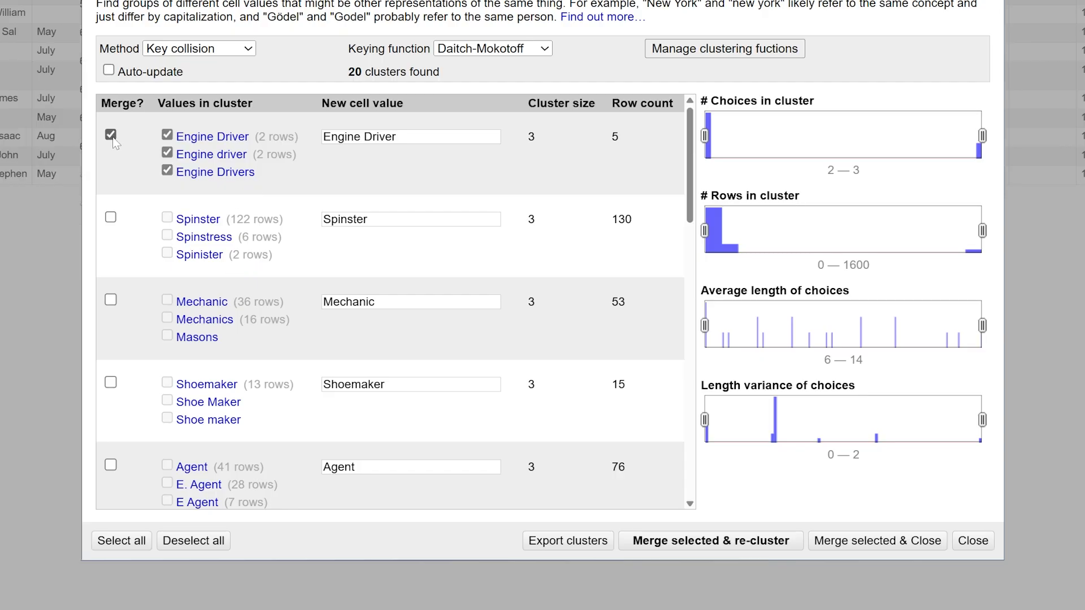
click(111, 218)
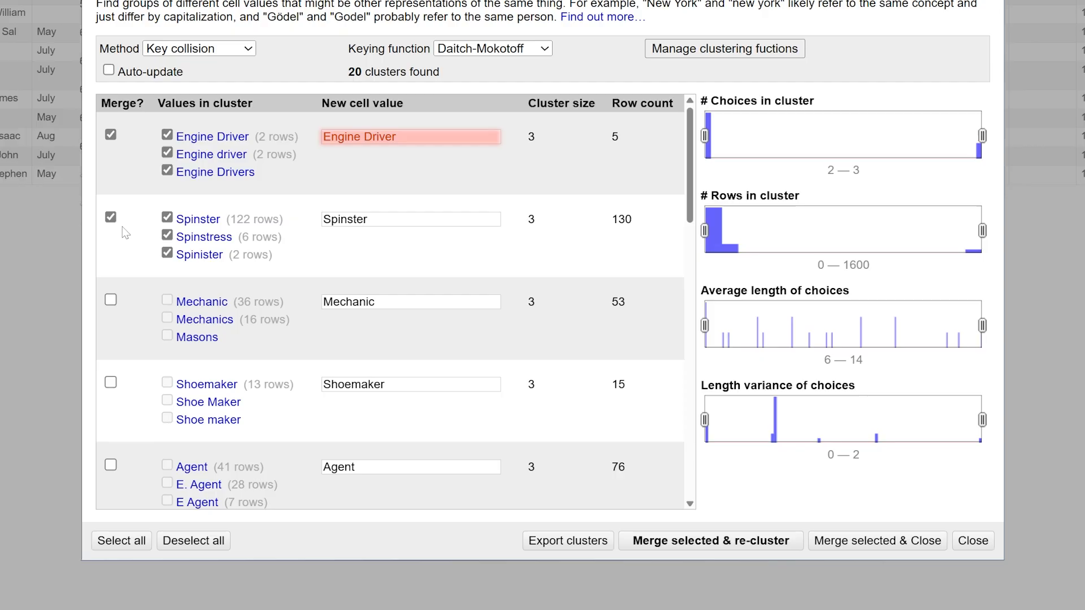
click(111, 384)
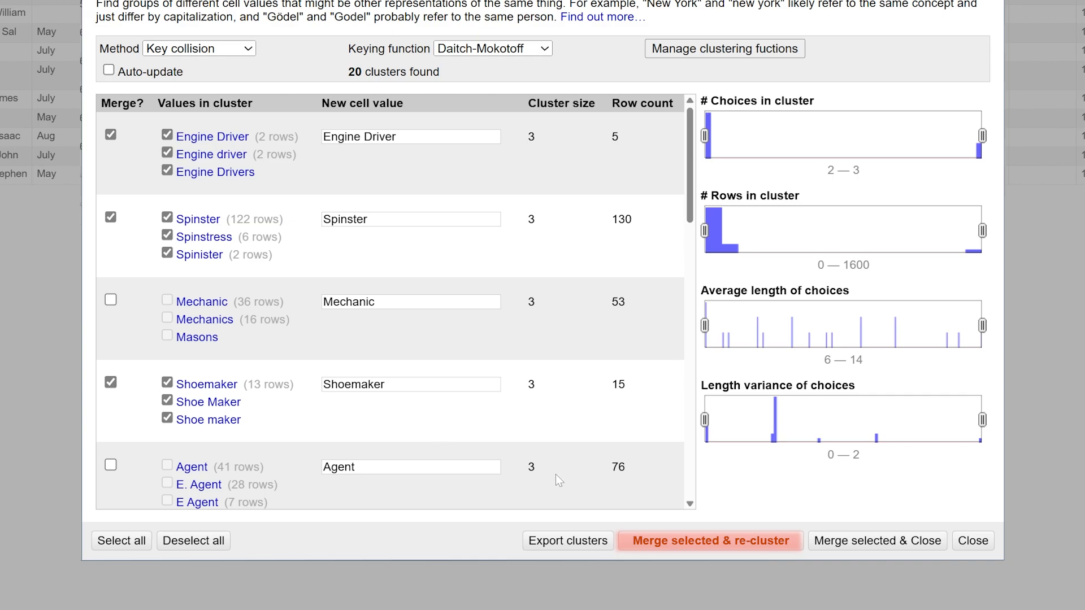
click(654, 542)
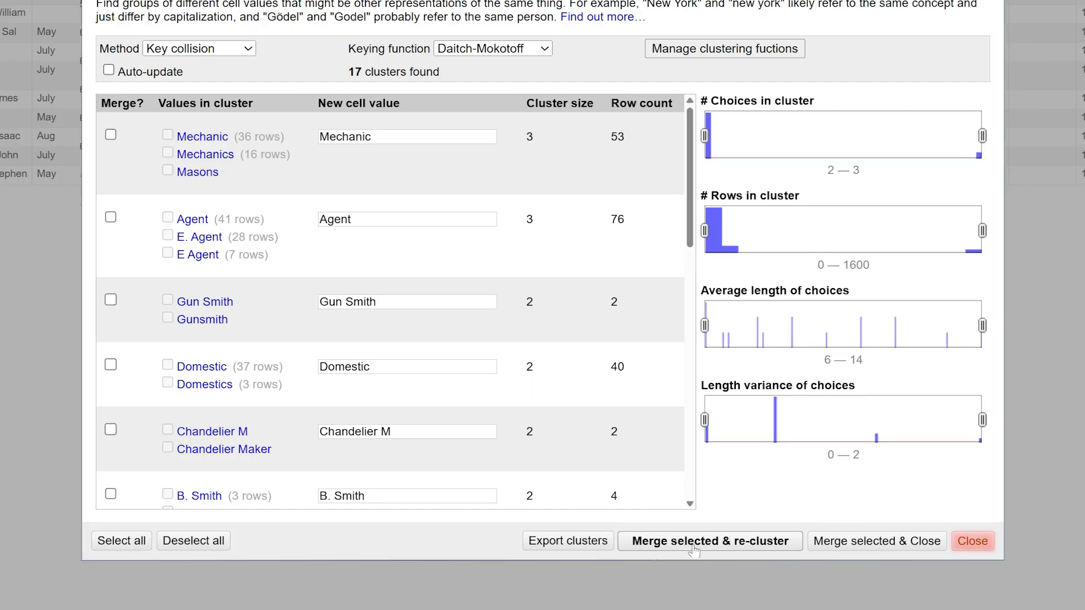
click(971, 542)
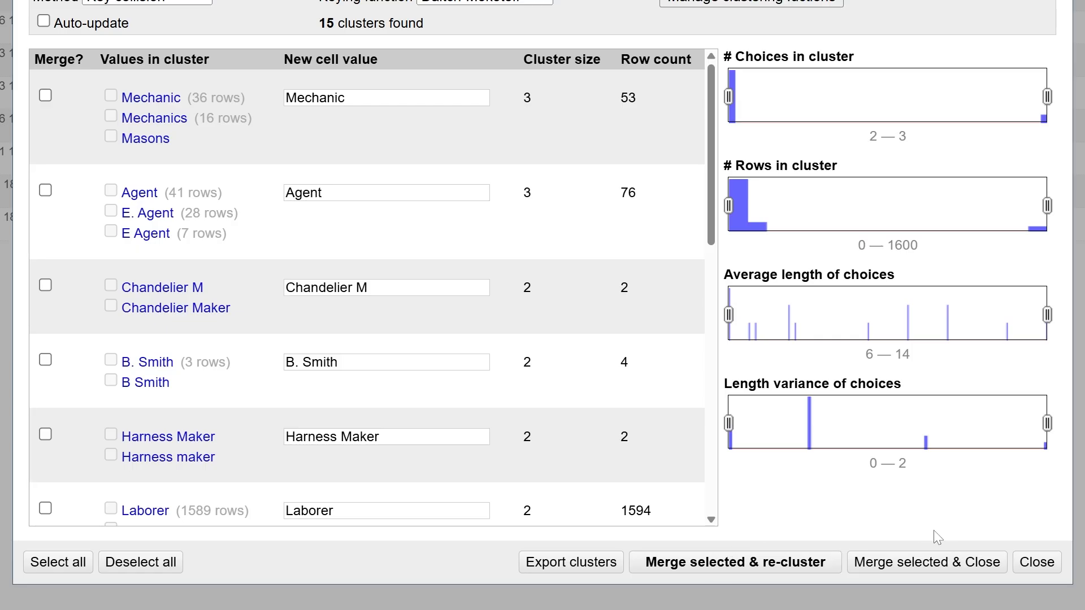
click(1037, 571)
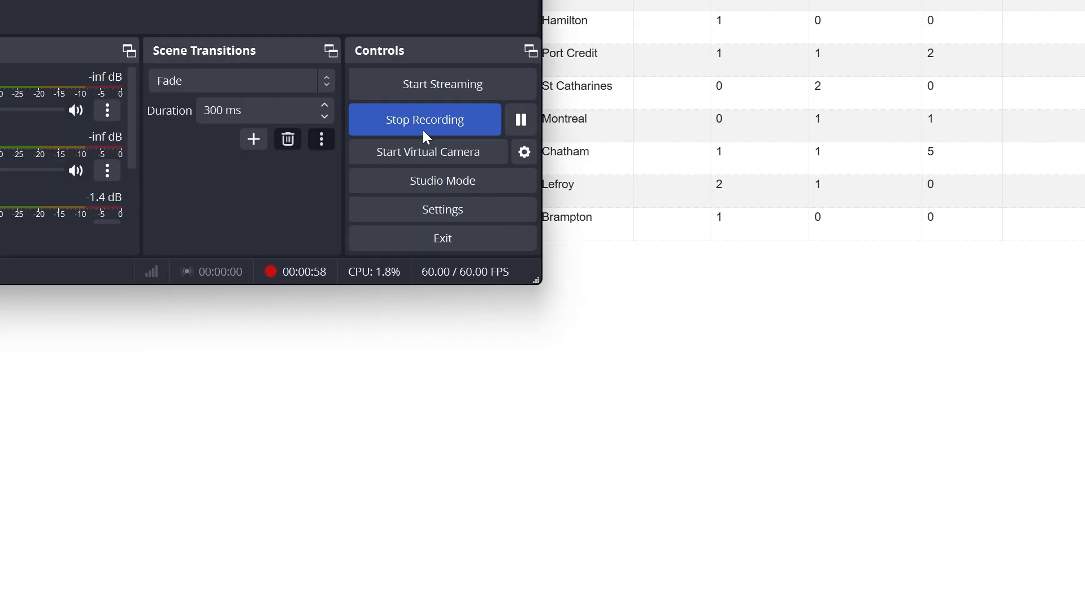
click(424, 138)
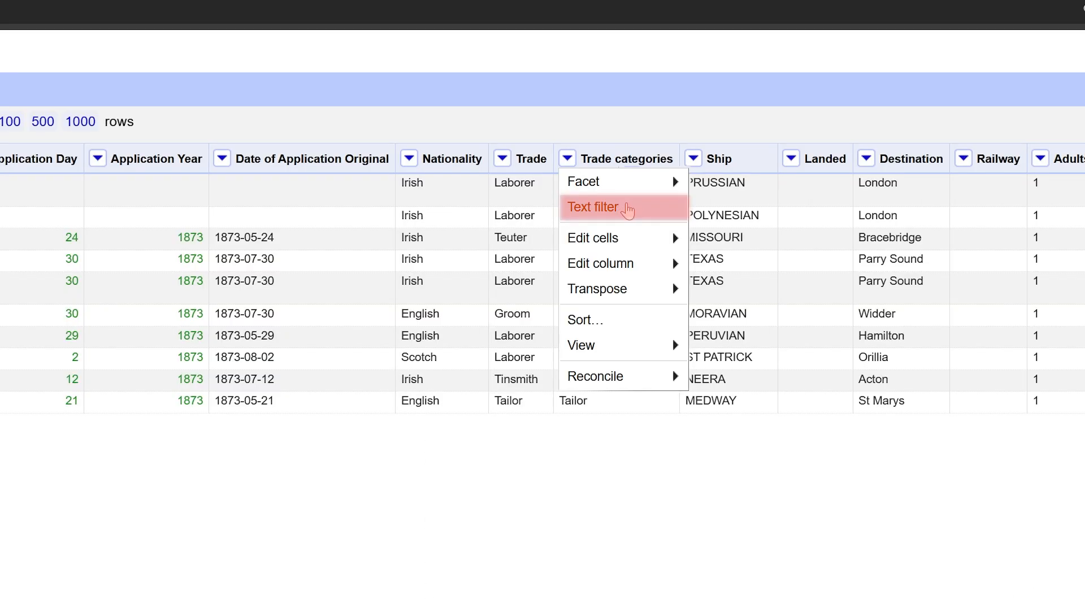
Filter the Trade column for "agent" and transform the matching Trade categories cells with the GREL expression "Agent"
click(626, 209)
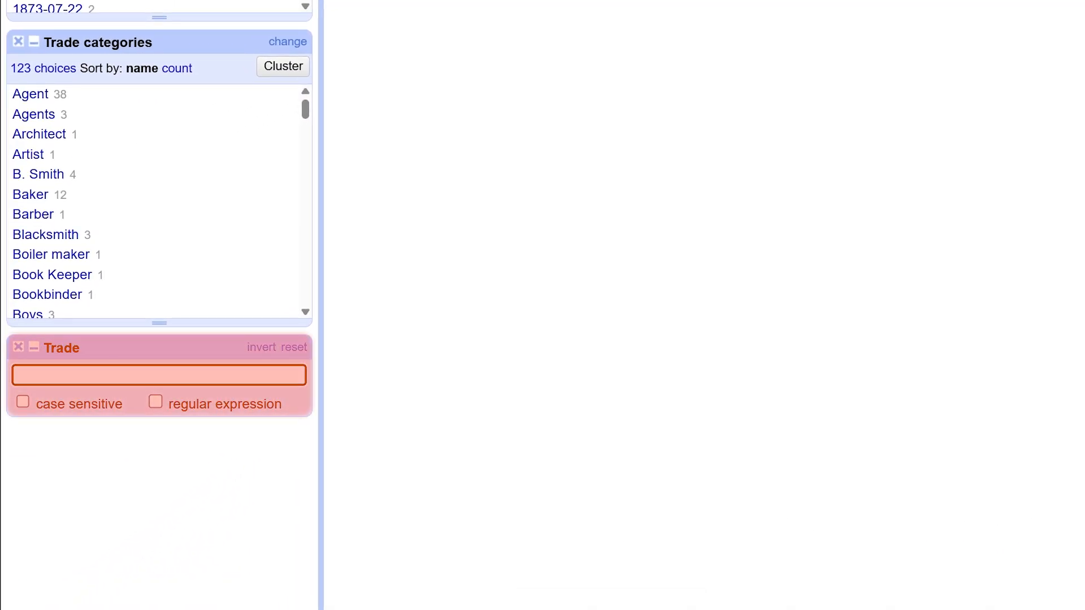
text(agent)
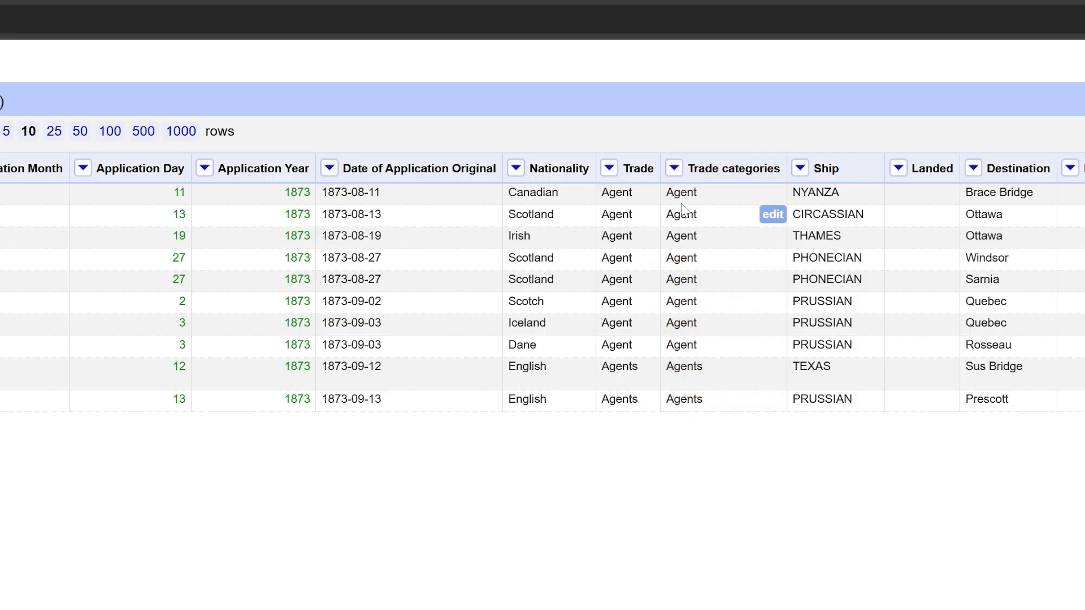
click(675, 169)
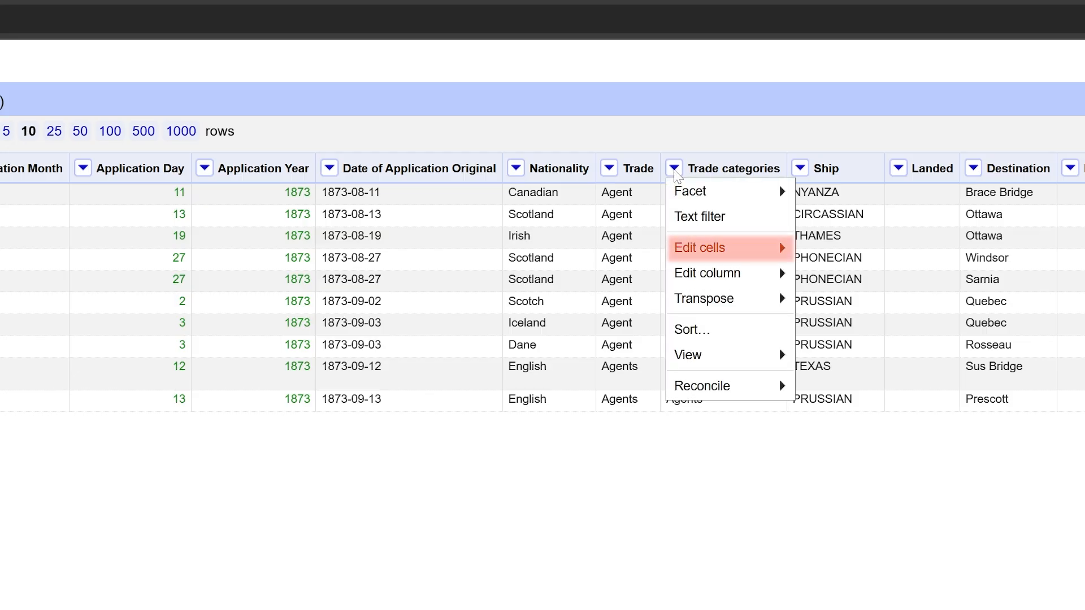
mouse_move(747, 252)
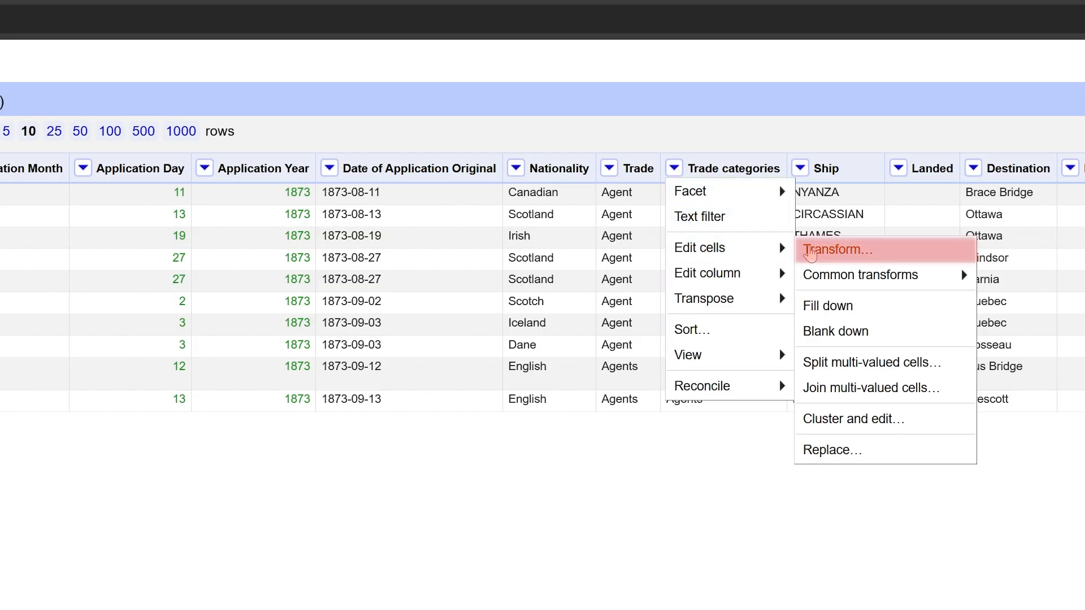
click(811, 249)
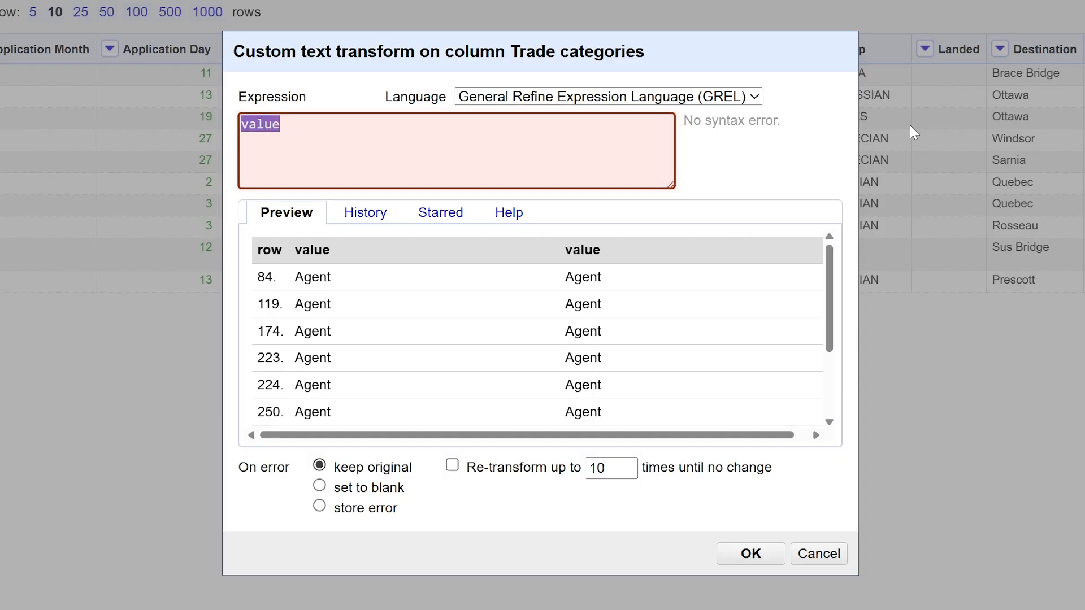
text("Agent")
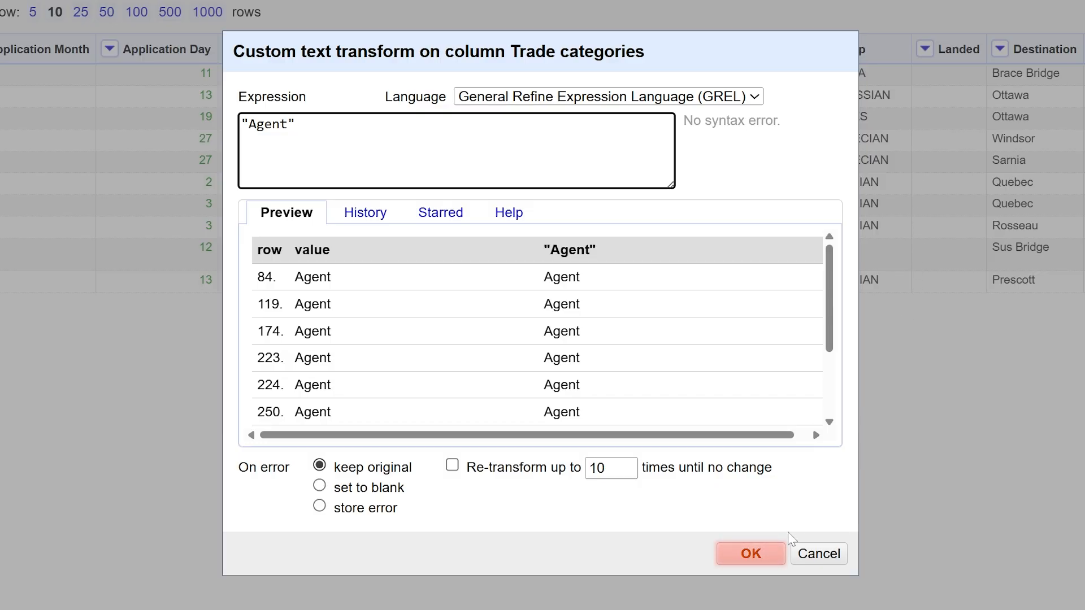
click(776, 553)
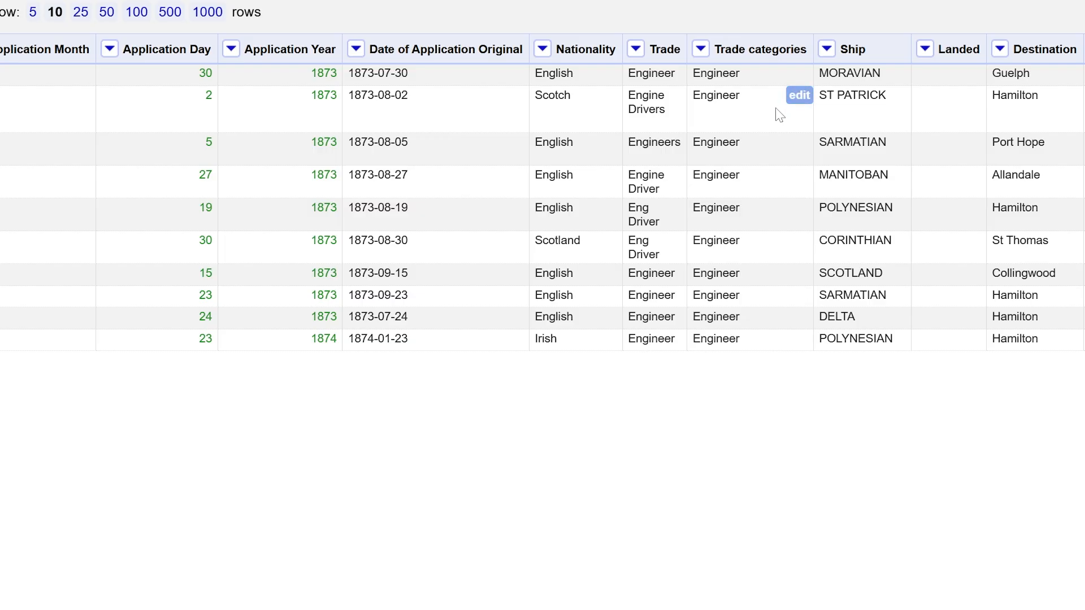
Change the Trade categories value to Engine Driver for only the row whose trade is Engine Drivers on the ship ST PATRICK
click(799, 95)
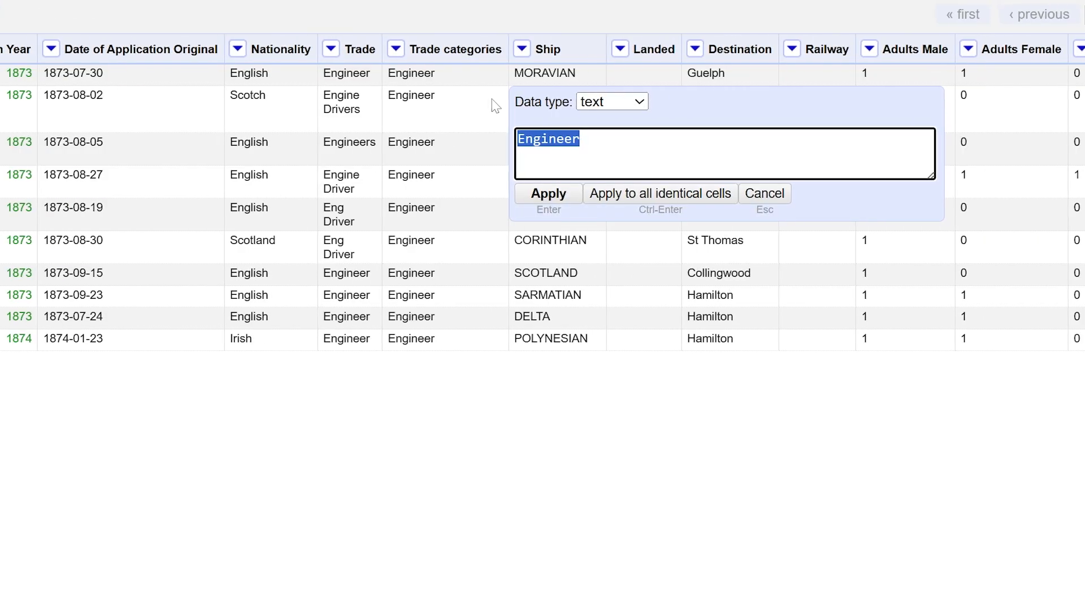
text(Engine Di)
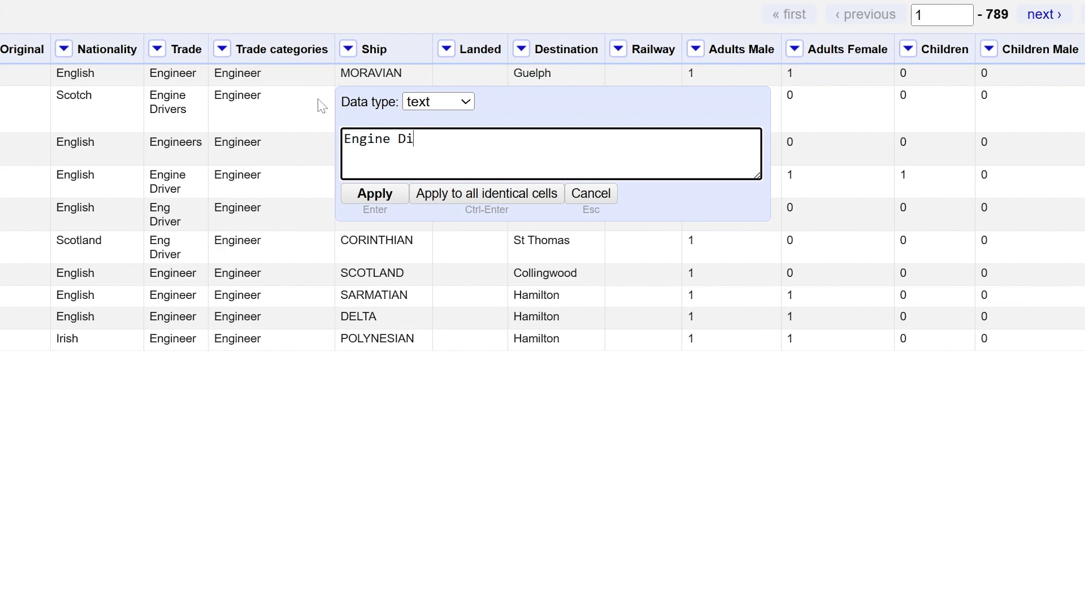
key(BackSpace)
text(river)
key(Tab)
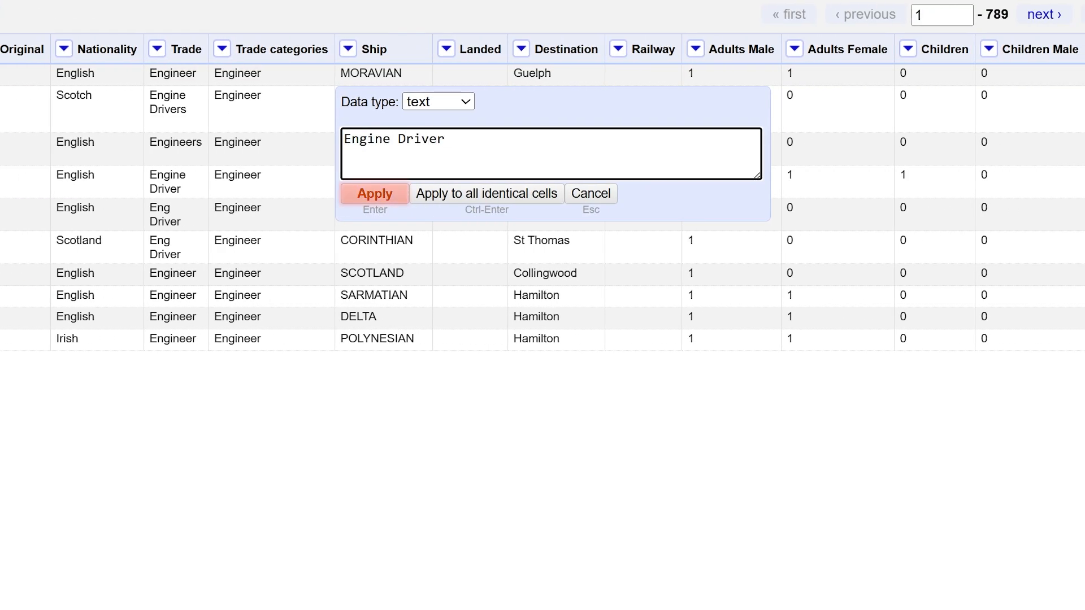
click(401, 199)
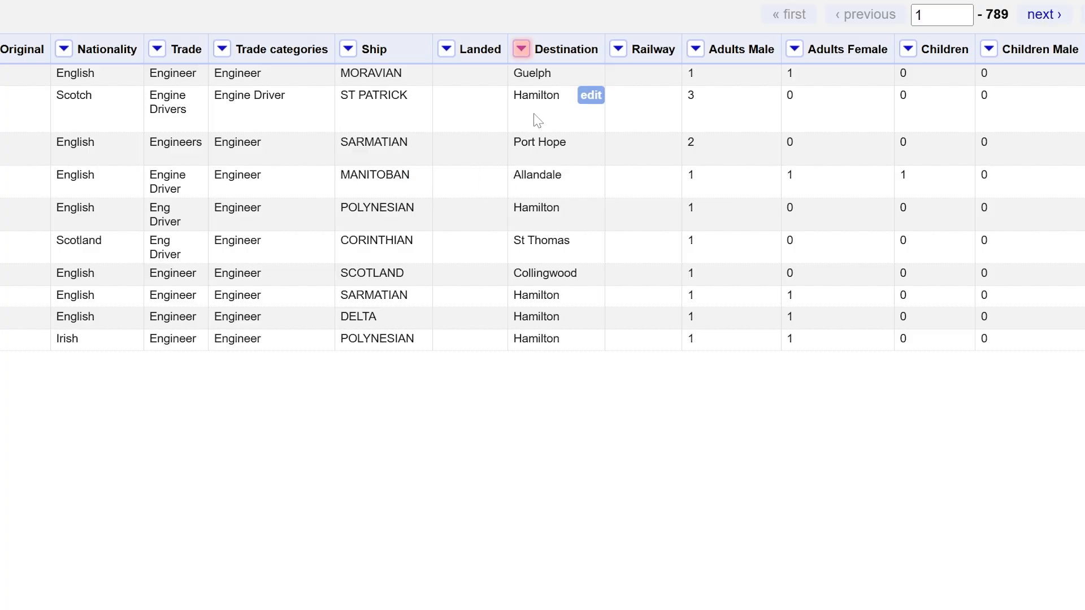
Append the province to the Destination column's cells by transforming them with the GREL expression value+", ON"
click(522, 51)
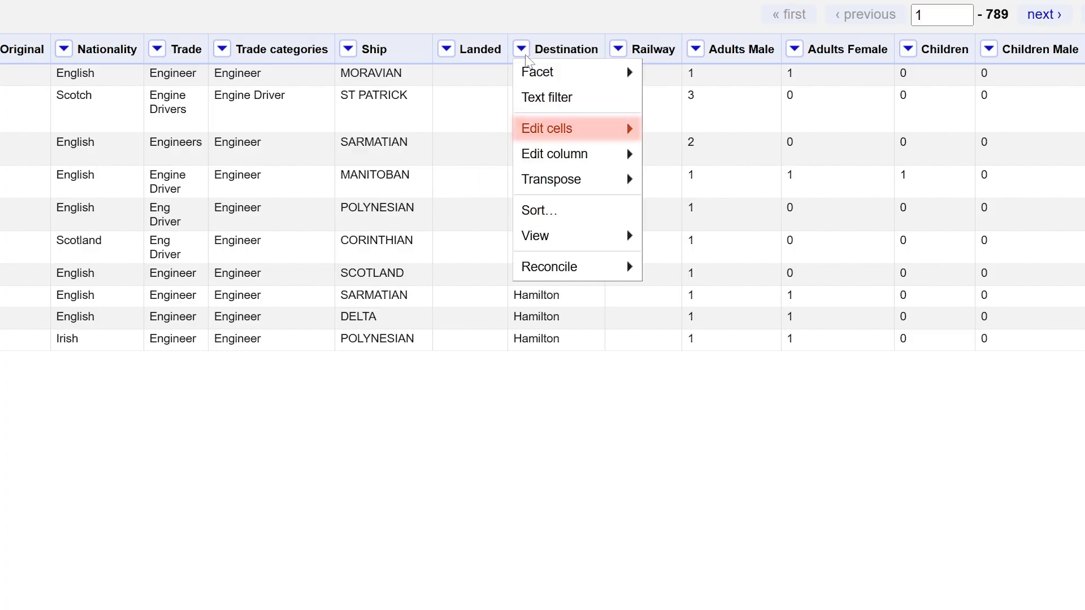
mouse_move(600, 130)
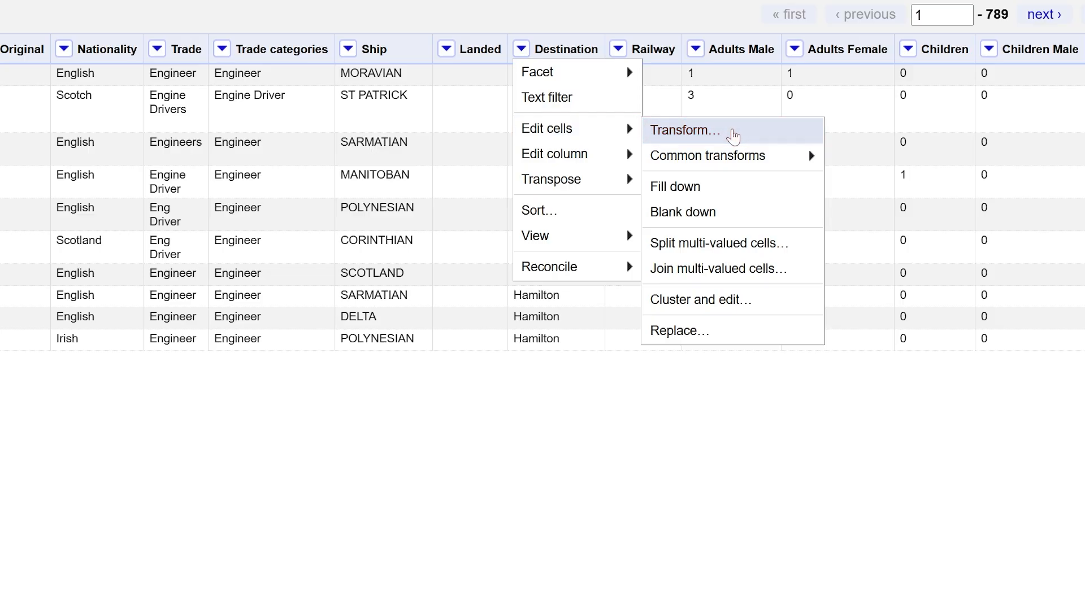
click(734, 131)
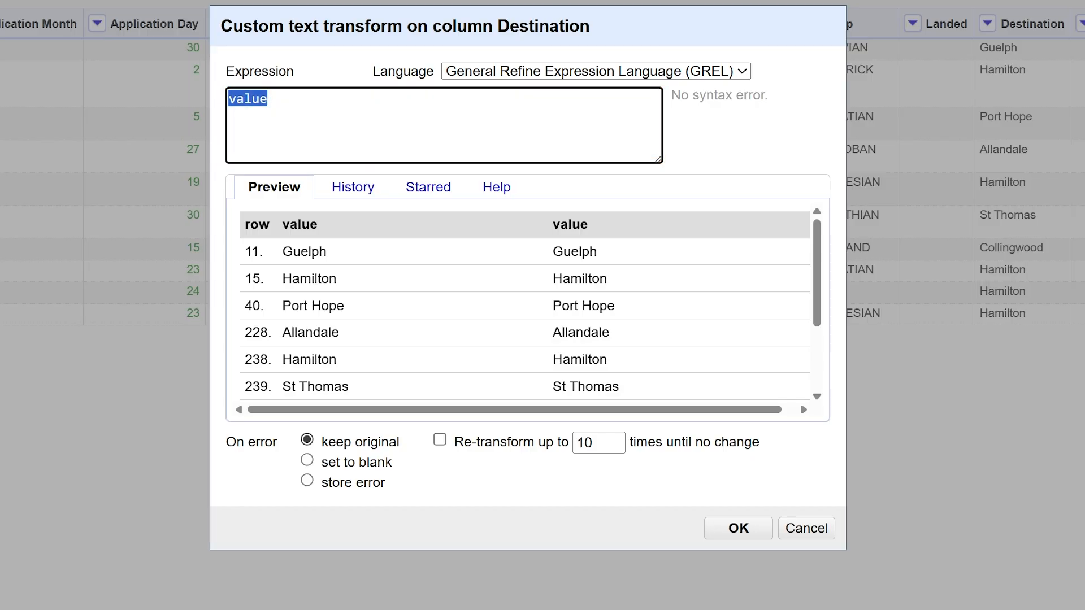
click(268, 99)
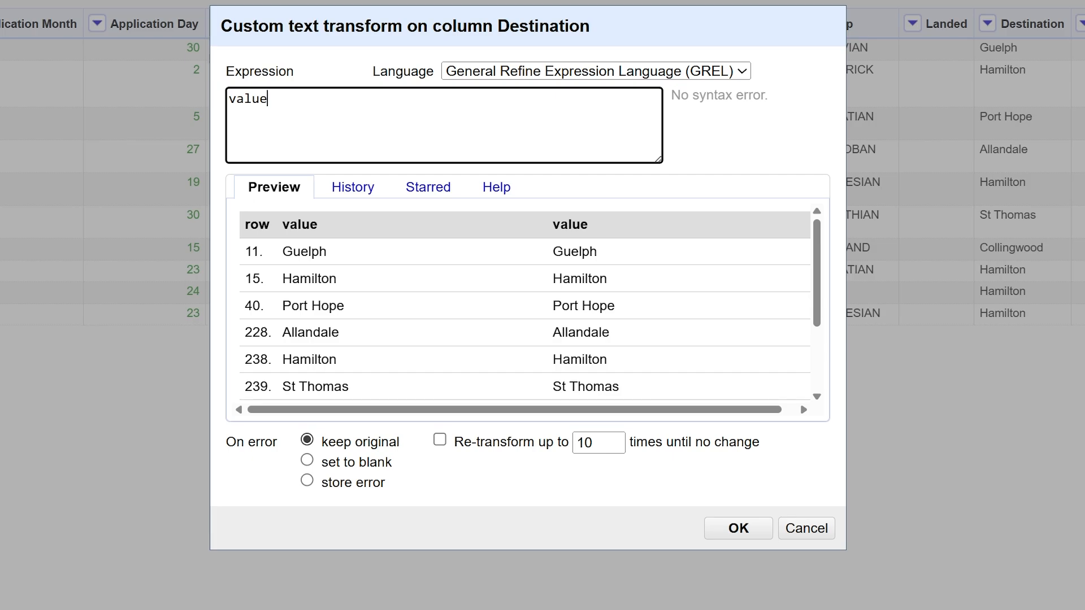
text(+")
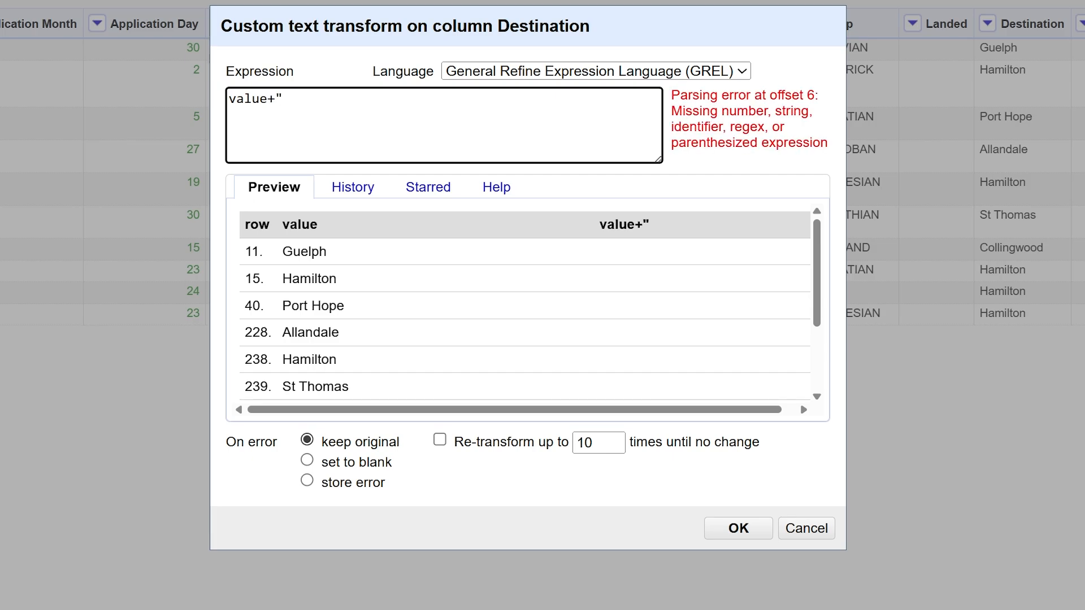
text(, ON)
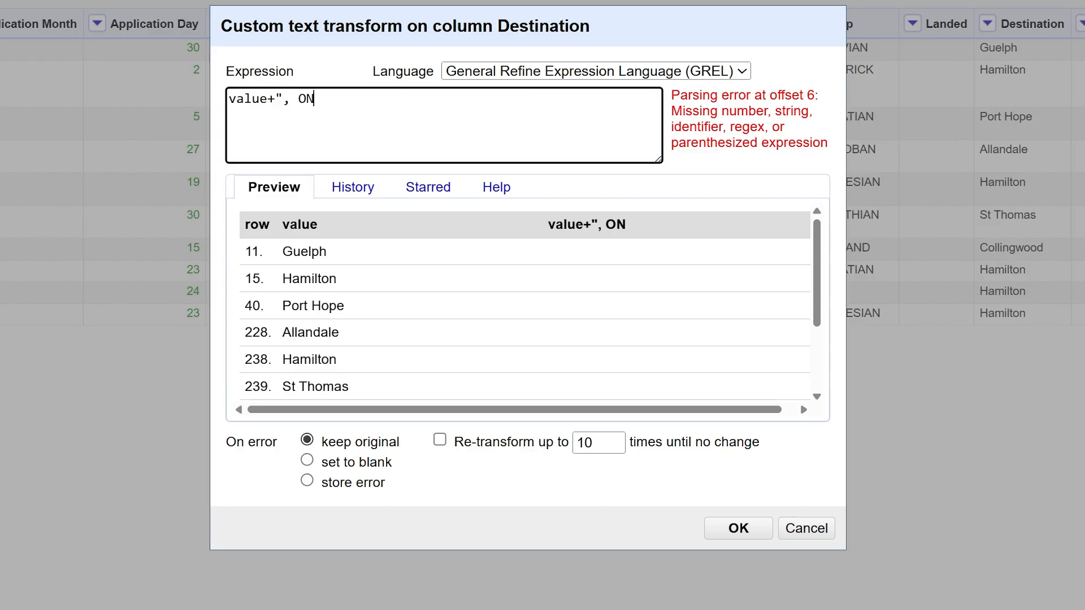
text(")
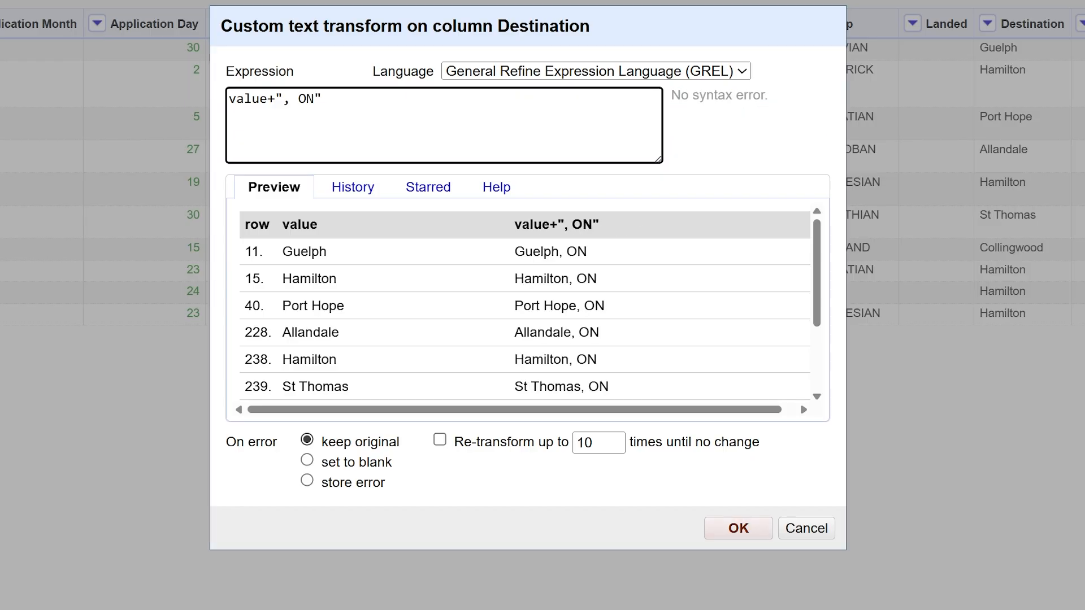
click(738, 528)
click(752, 532)
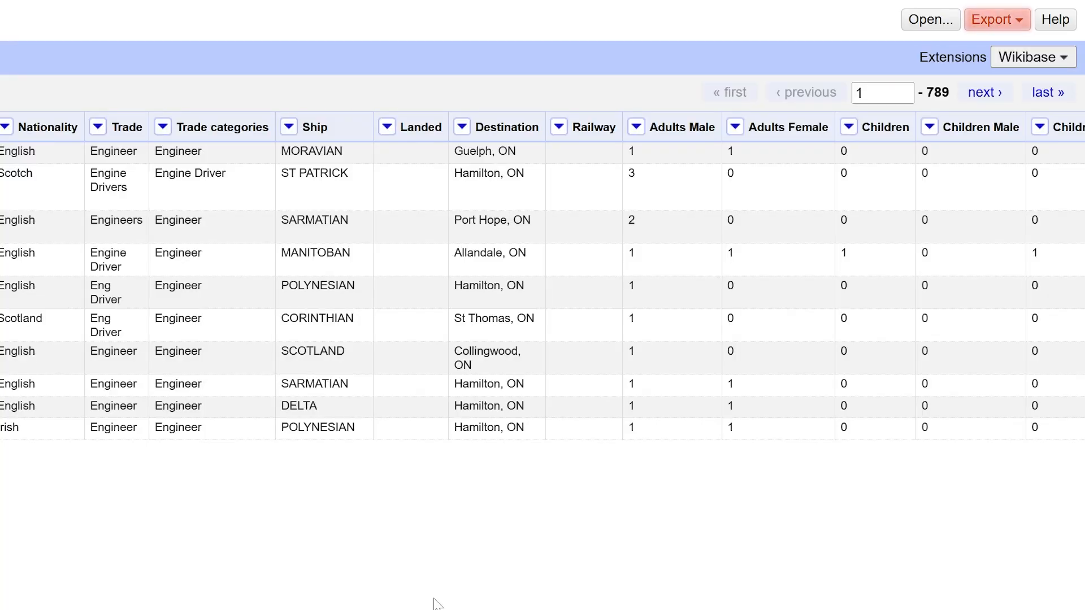
Export the cleaned project as a comma-separated value file
click(1018, 21)
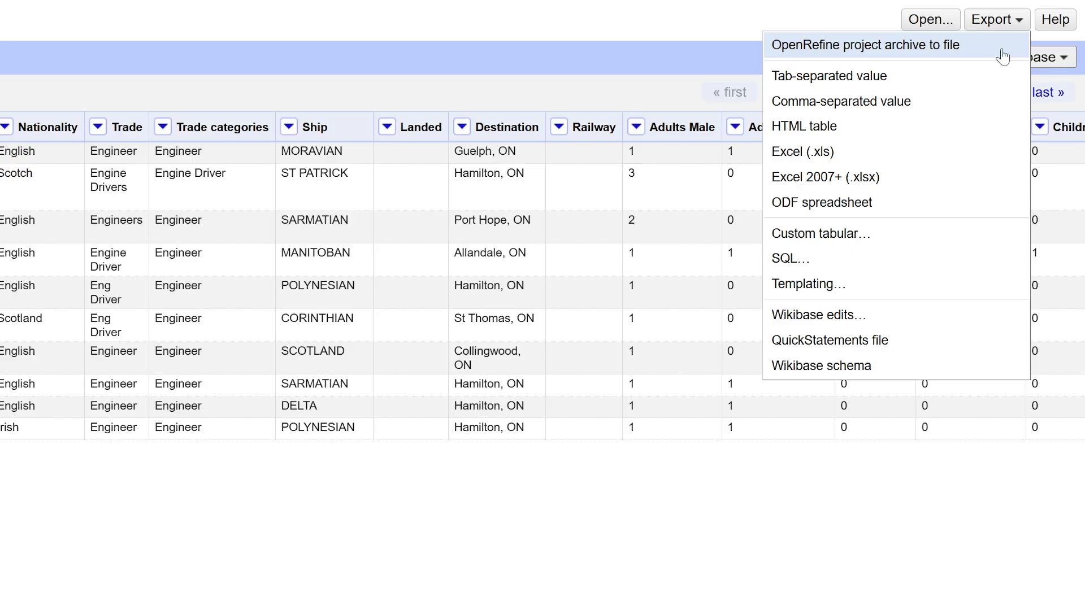
click(988, 101)
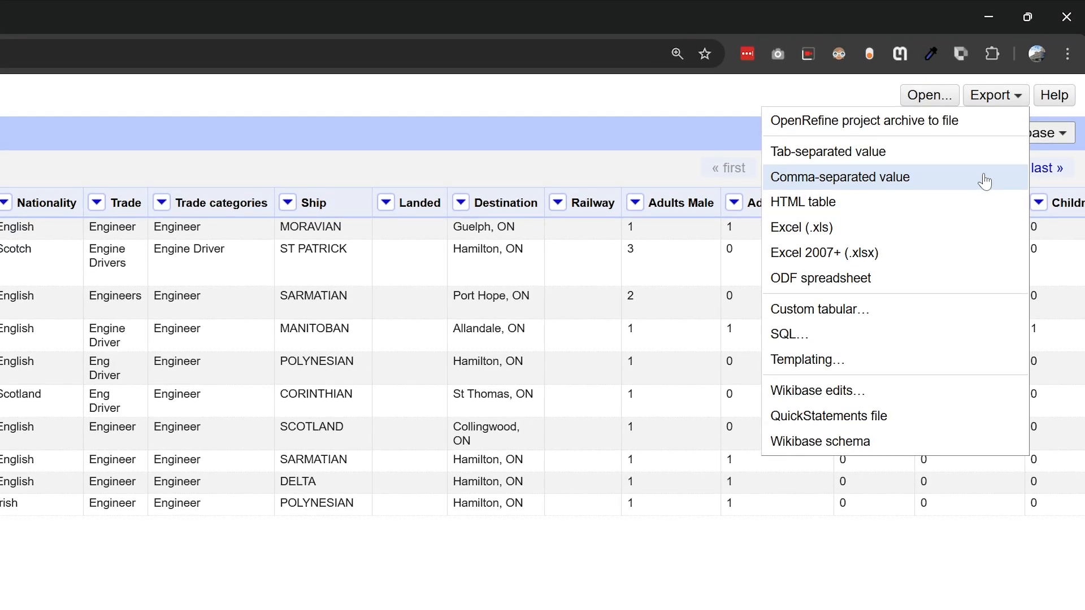
Close the browser window and shut down the OpenRefine server running in the terminal
click(1065, 26)
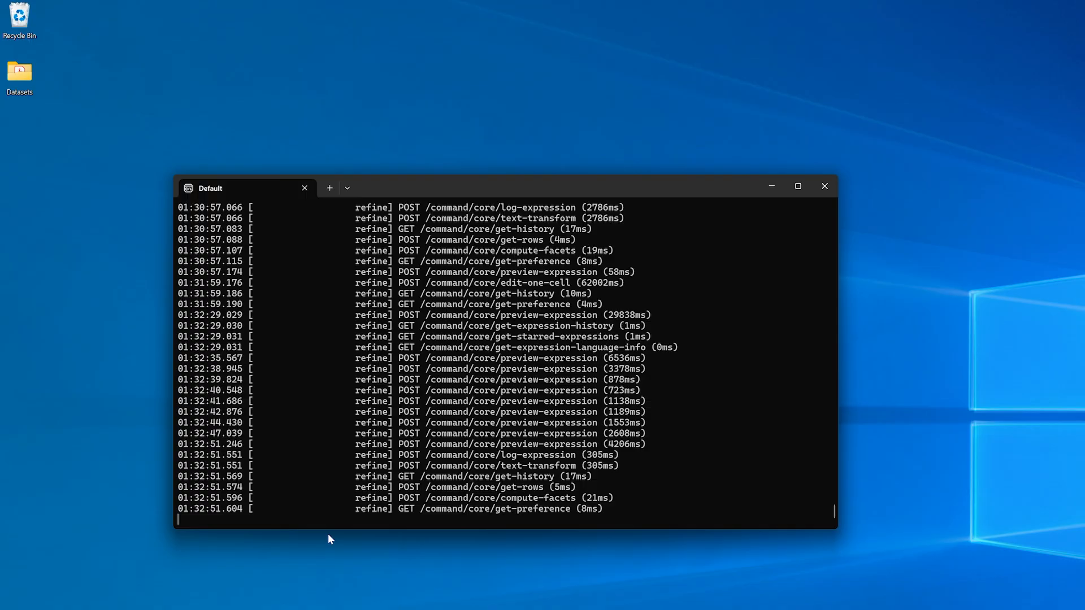
key(ctrl+c)
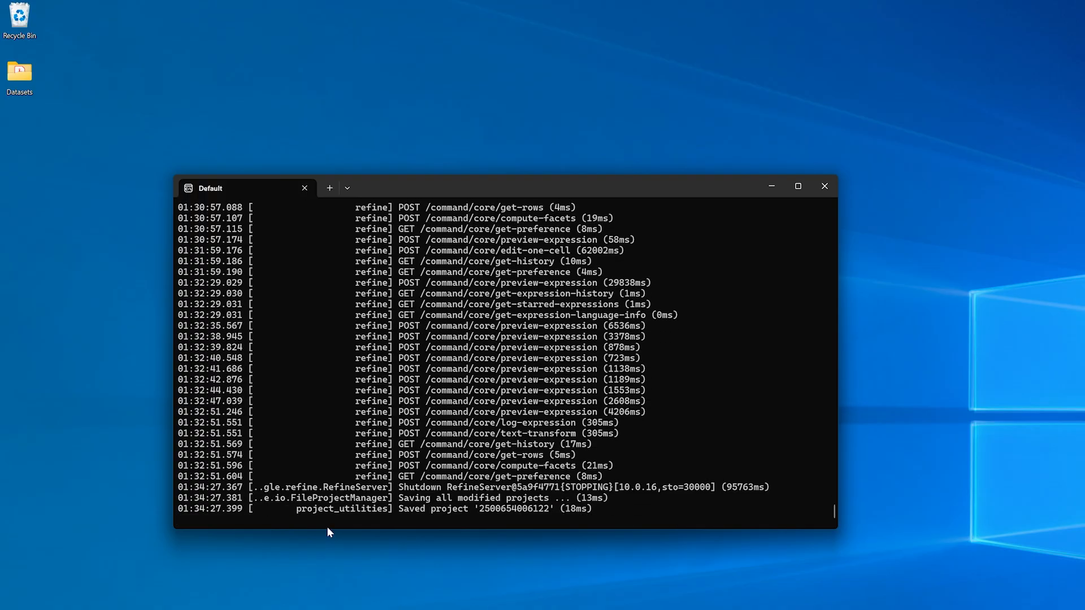